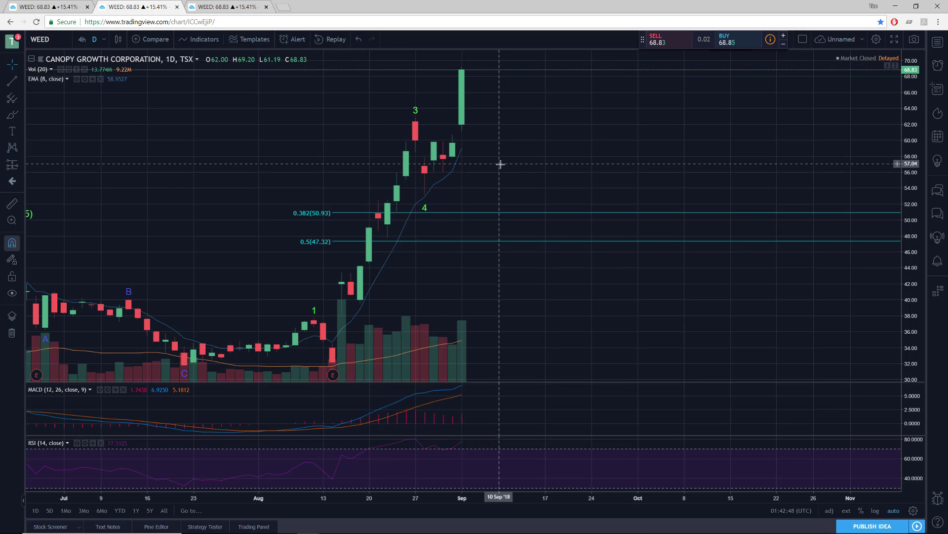
Pan and zoom the chart, then compress the price scale to about 20–80.
left_click_drag(499, 163, 506, 161)
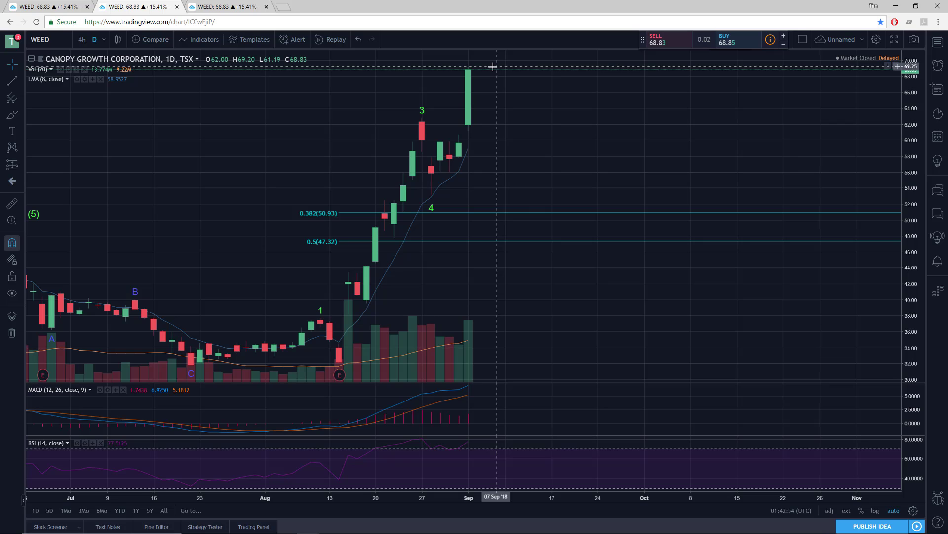
scroll(568, 138, "down", 3)
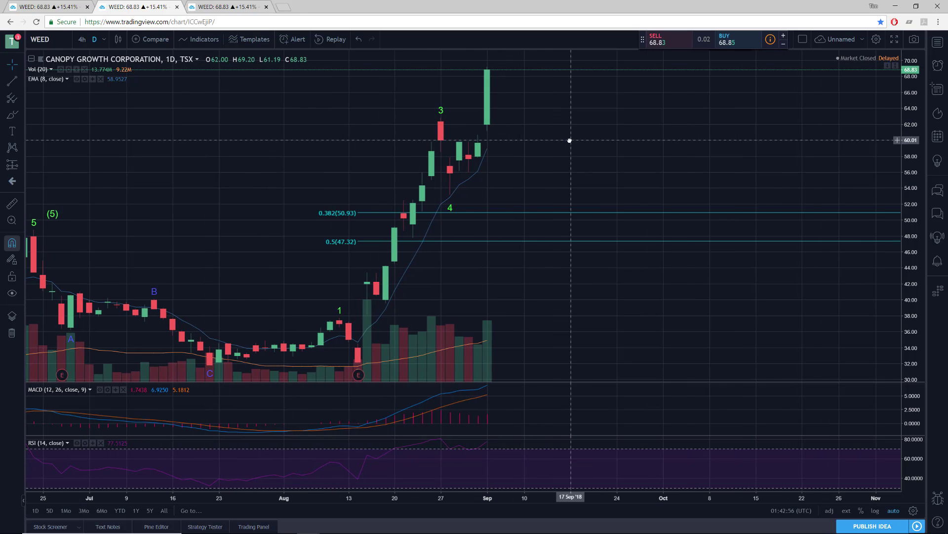
scroll(603, 142, "up", 1)
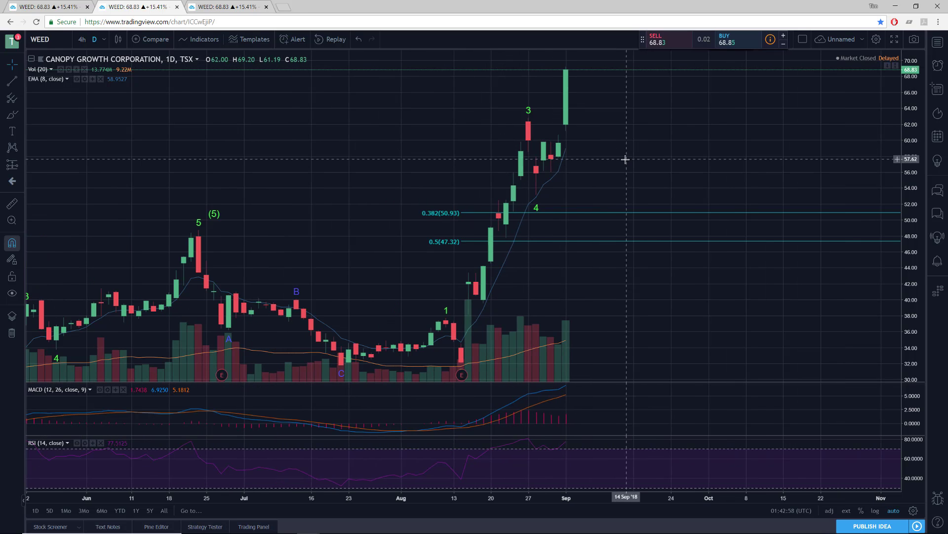
scroll(625, 159, "down", 1)
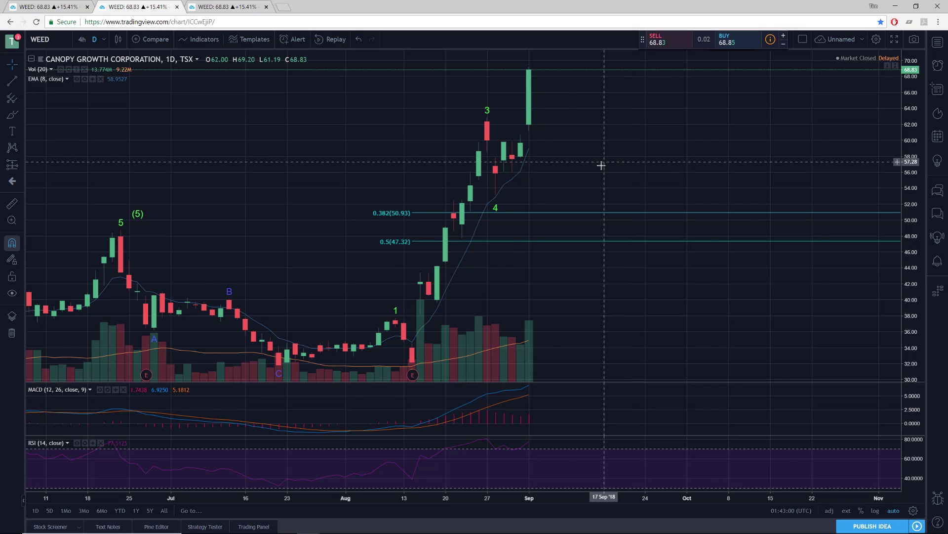
scroll(601, 165, "down", 3)
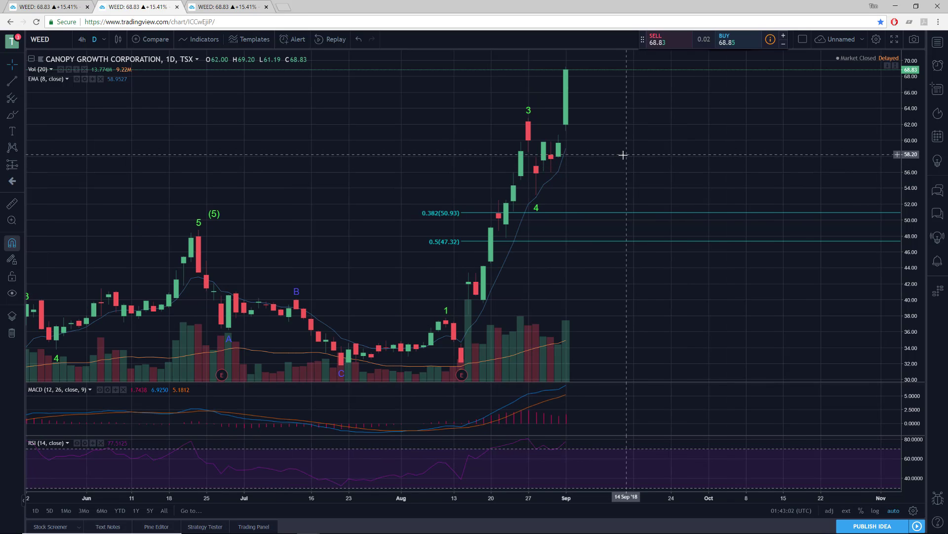
scroll(741, 152, "up", 3)
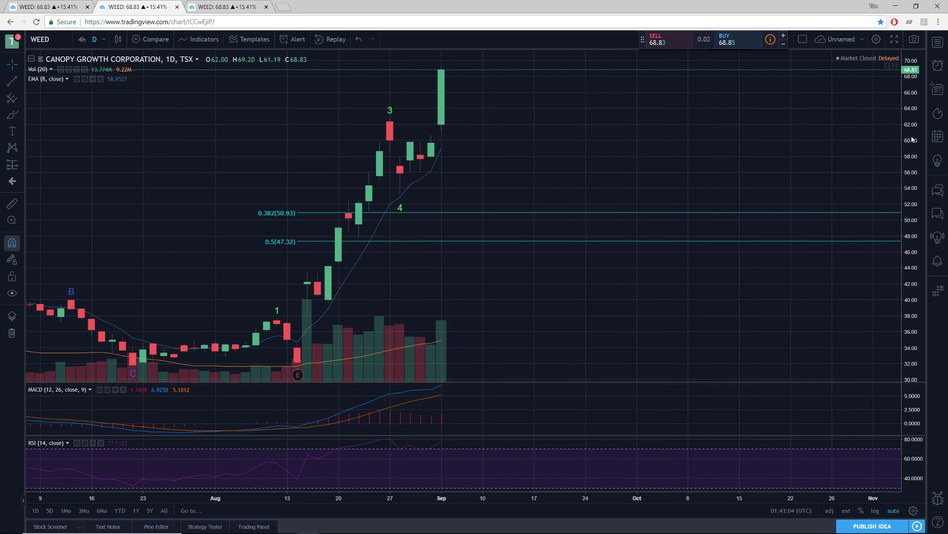
left_click_drag(913, 140, 913, 163)
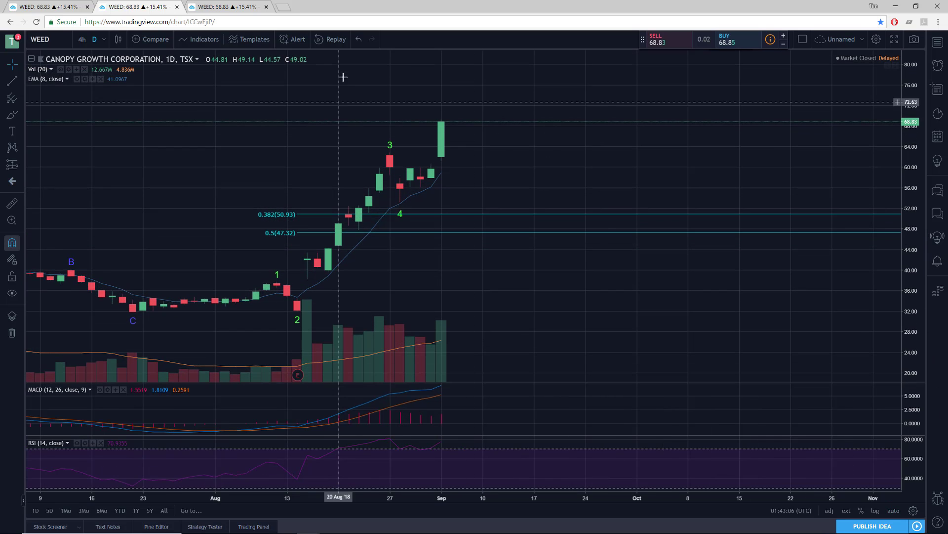
Raise the Elliott wave count's point 5 above the latest candle.
left_click(401, 212)
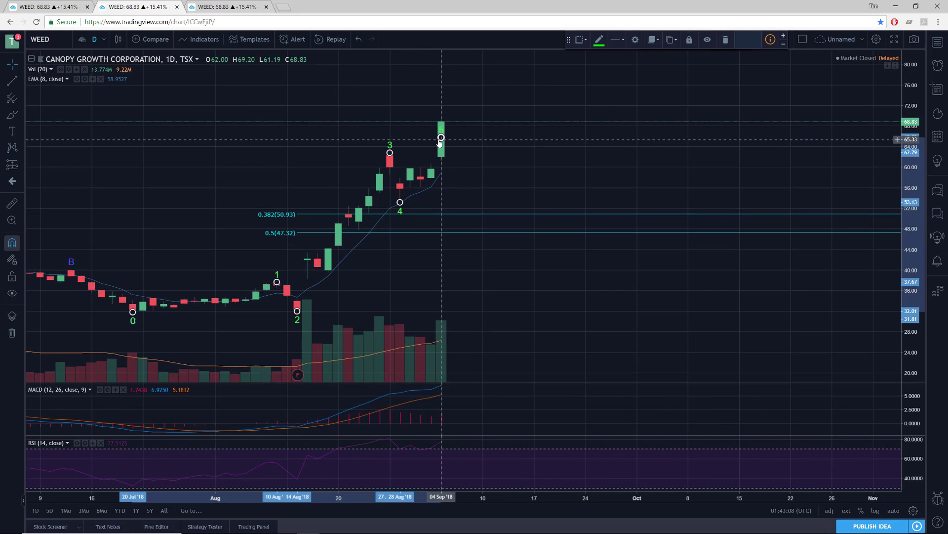
left_click_drag(440, 140, 448, 105)
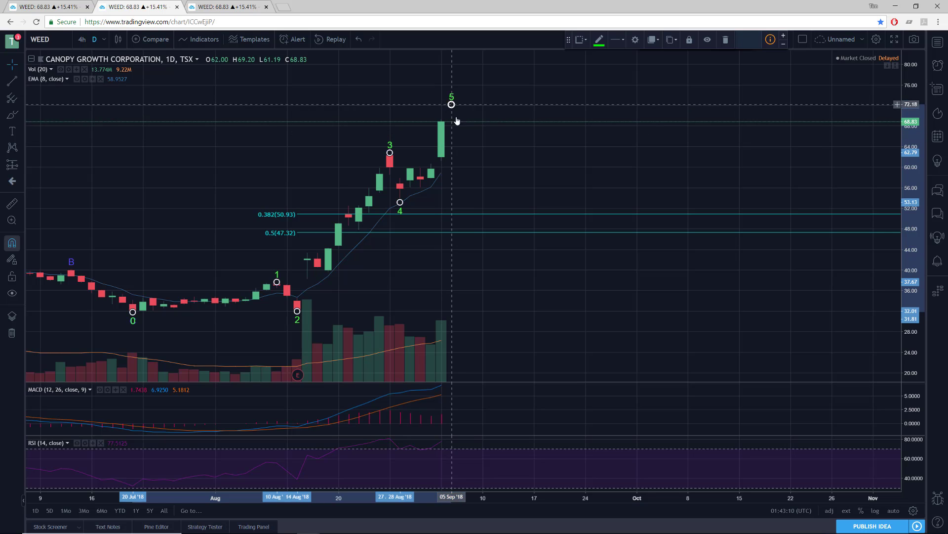
left_click(457, 121)
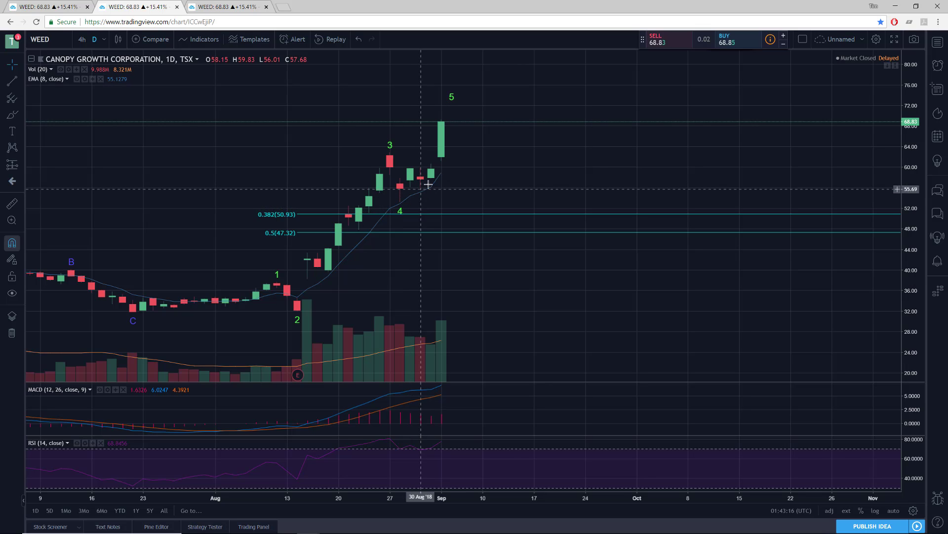
Delete the 0.382/0.5 Fibonacci retracement and set wave point 5 on the latest candle's high.
left_click_drag(549, 151, 603, 143)
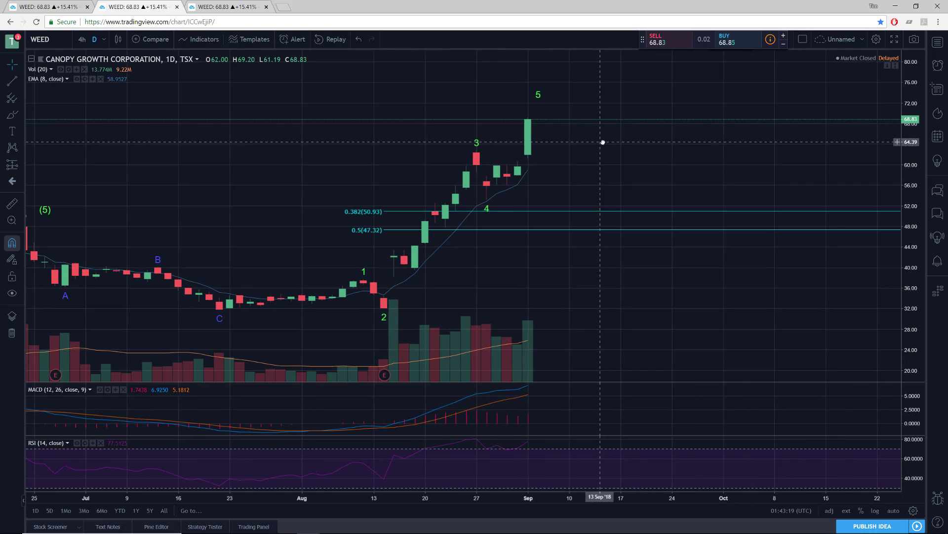
left_click(580, 212)
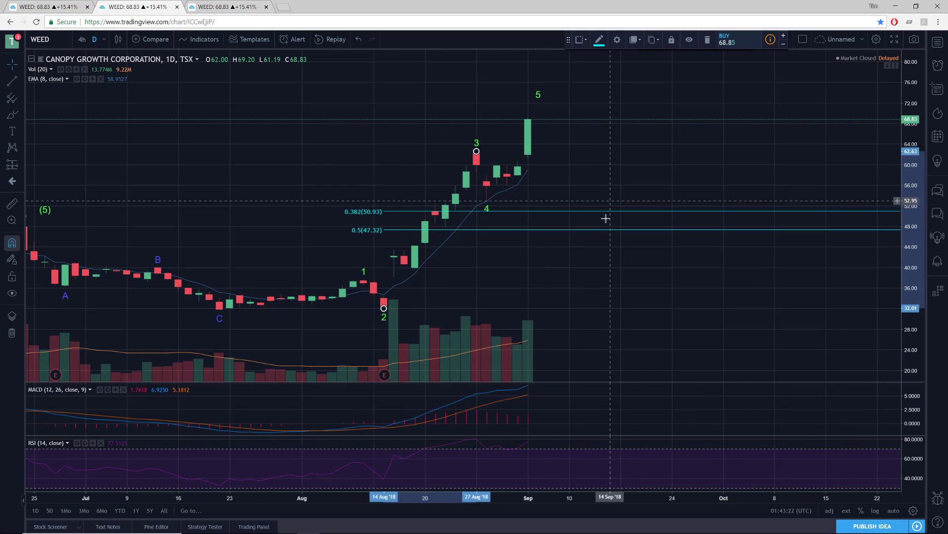
key("Delete")
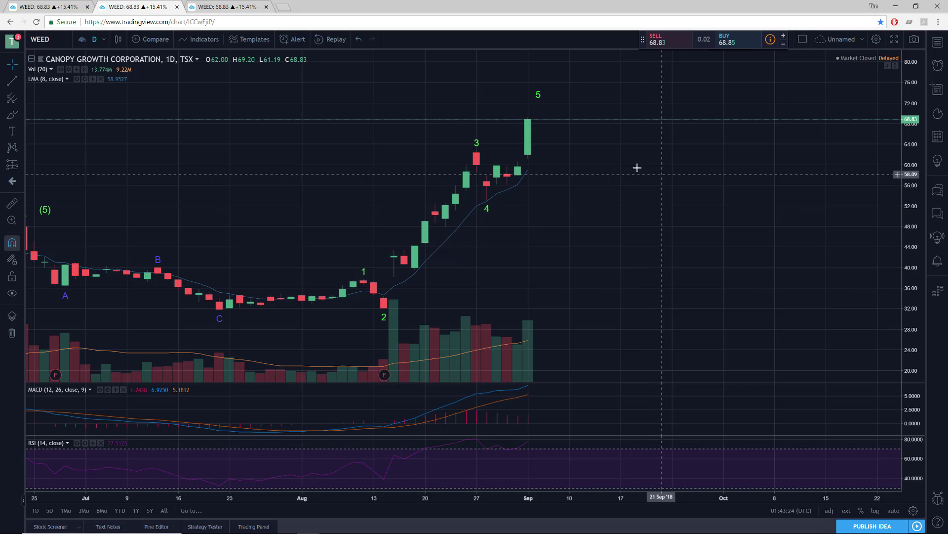
left_click_drag(538, 101, 528, 102)
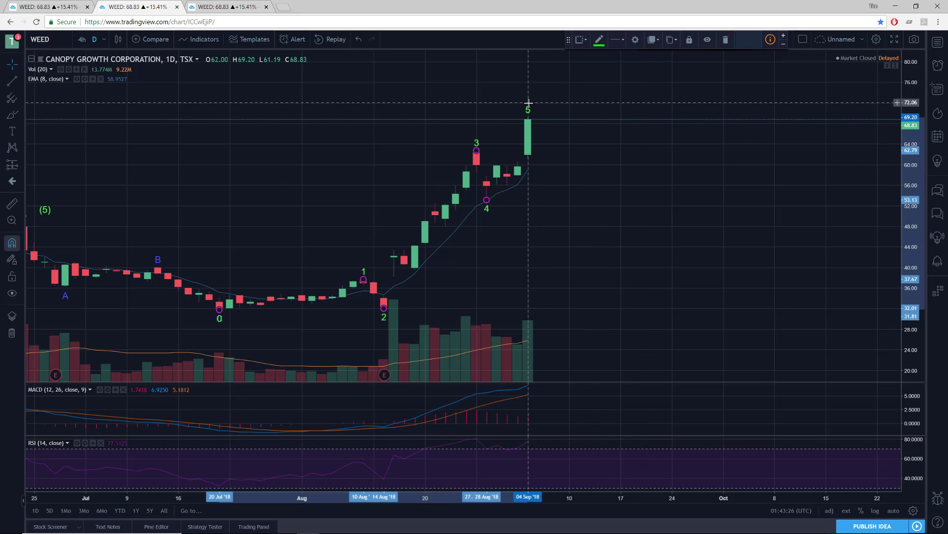
right_click(649, 174)
Enable Auto Scale in the chart settings, then zoom out to show the earlier wave labels.
left_click(722, 414)
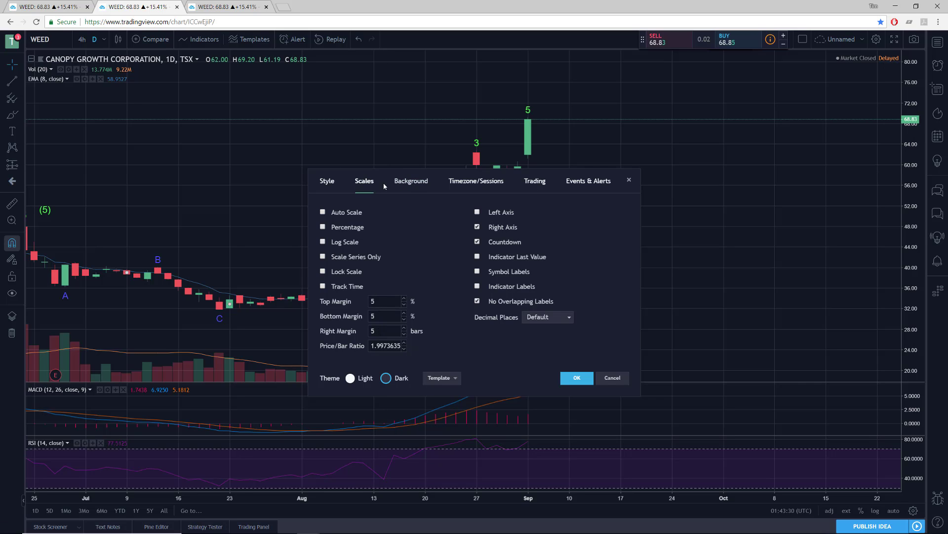
left_click(328, 211)
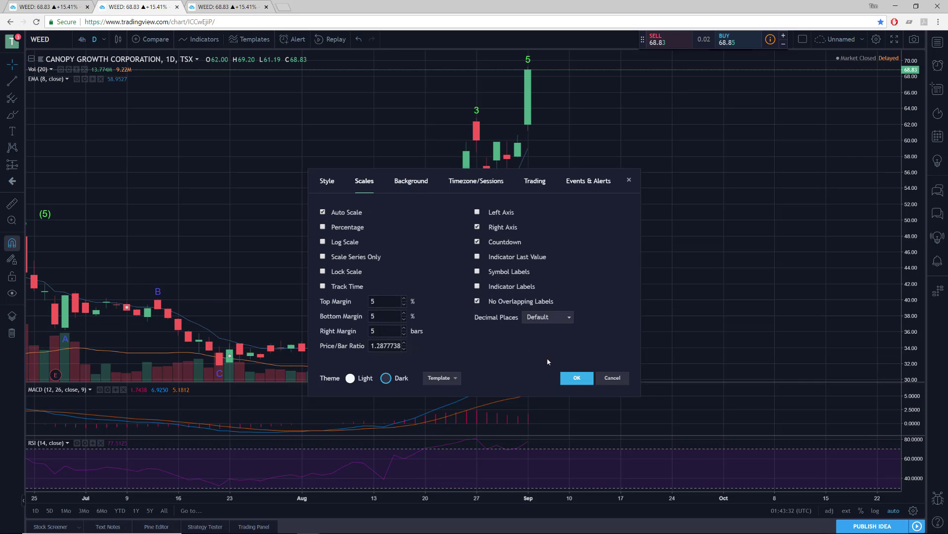
left_click(577, 378)
scroll(610, 203, "down", 5)
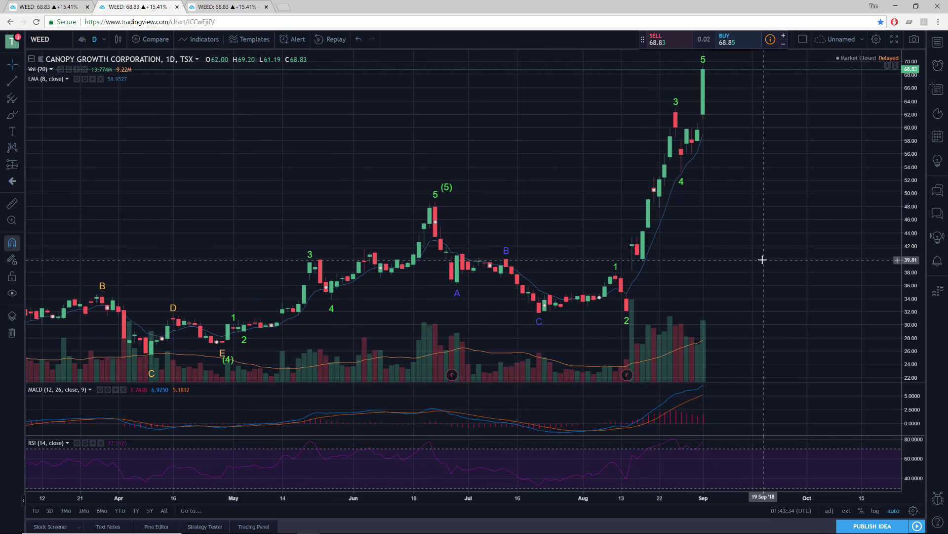
scroll(752, 242, "down", 2)
scroll(487, 333, "down", 3)
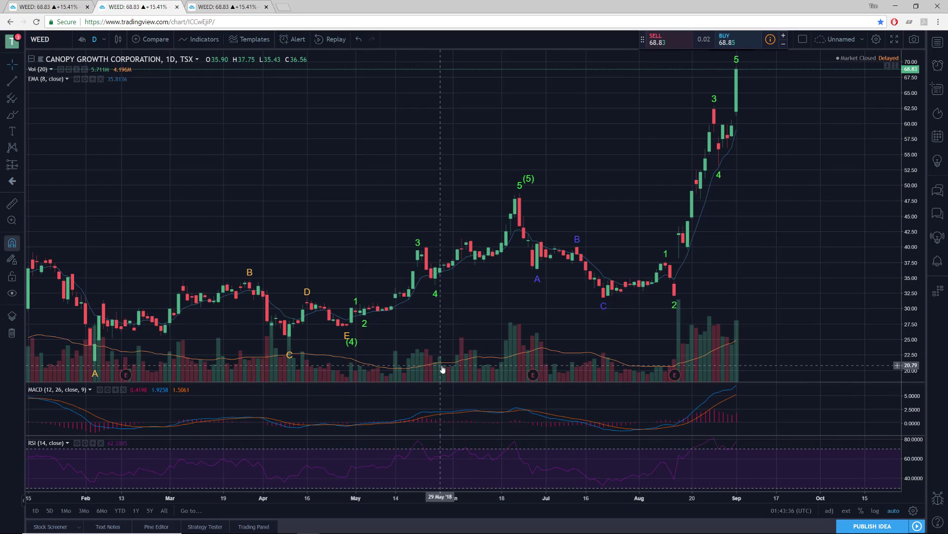
scroll(487, 333, "down", 2)
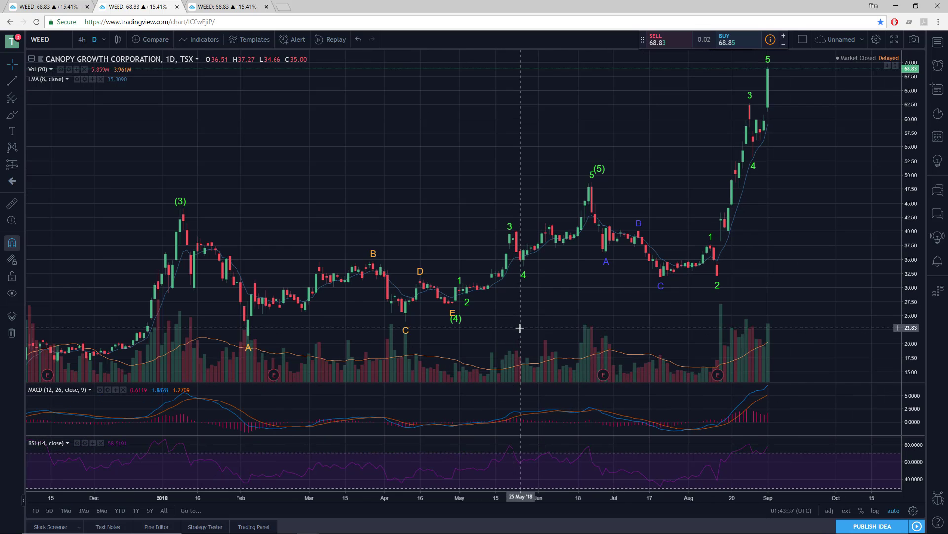
Delete the larger-degree (3), (4), (5) wave count and select the smaller 1–5 count.
left_click(599, 167)
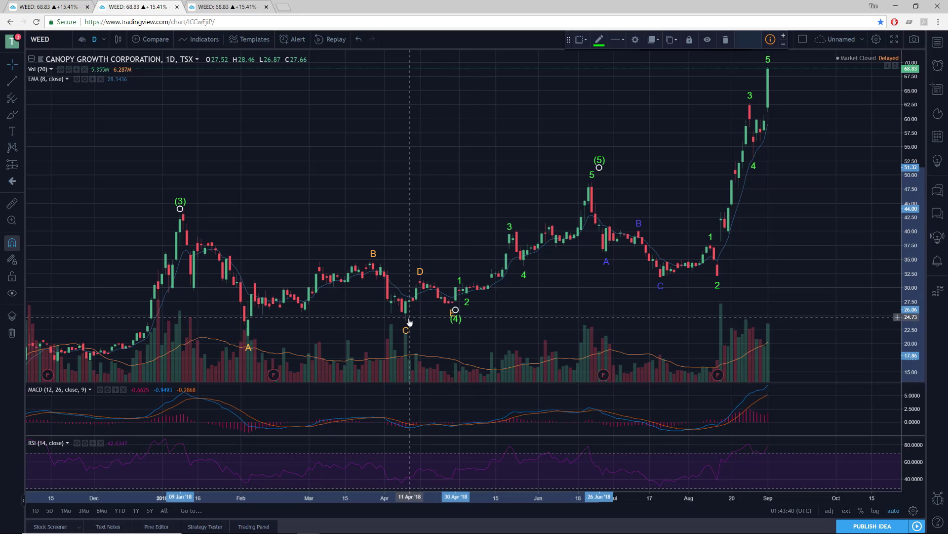
left_click(423, 275)
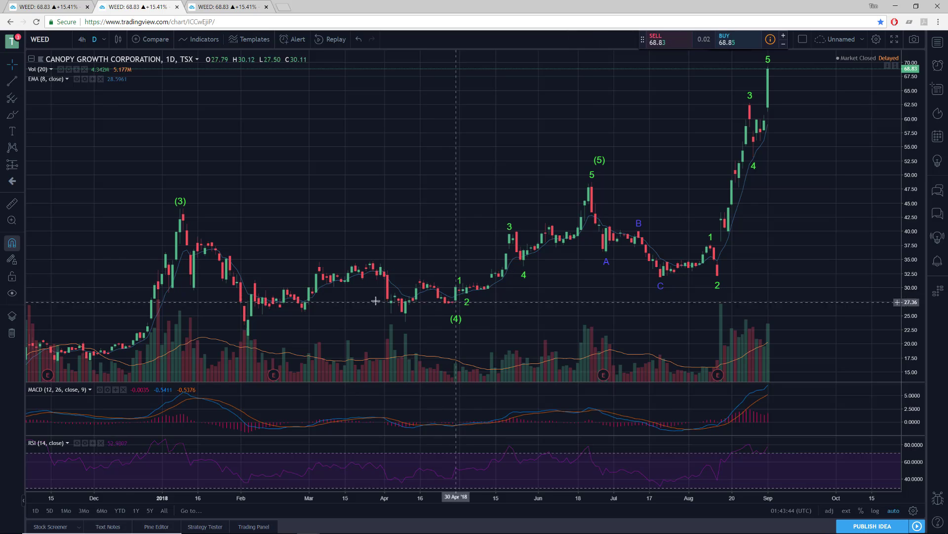
left_click(184, 202)
key("Delete")
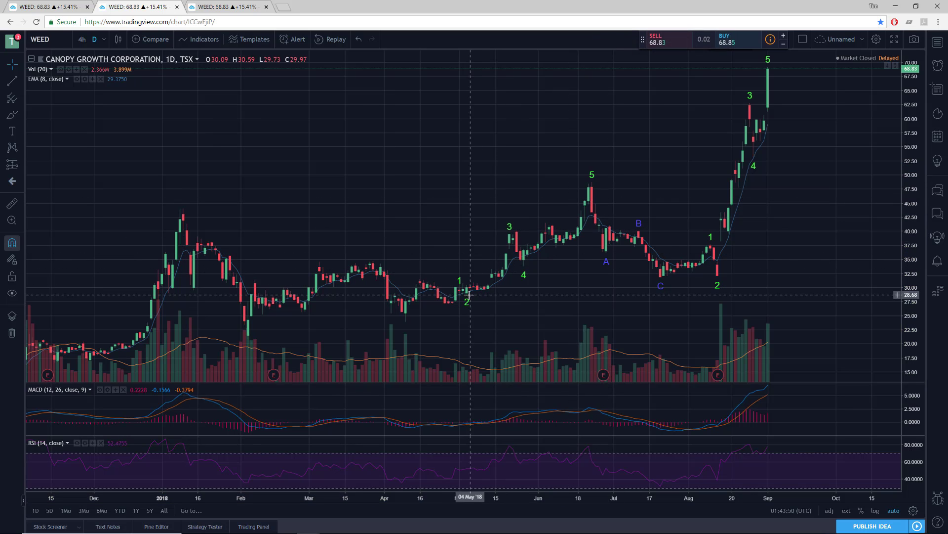
left_click(593, 177)
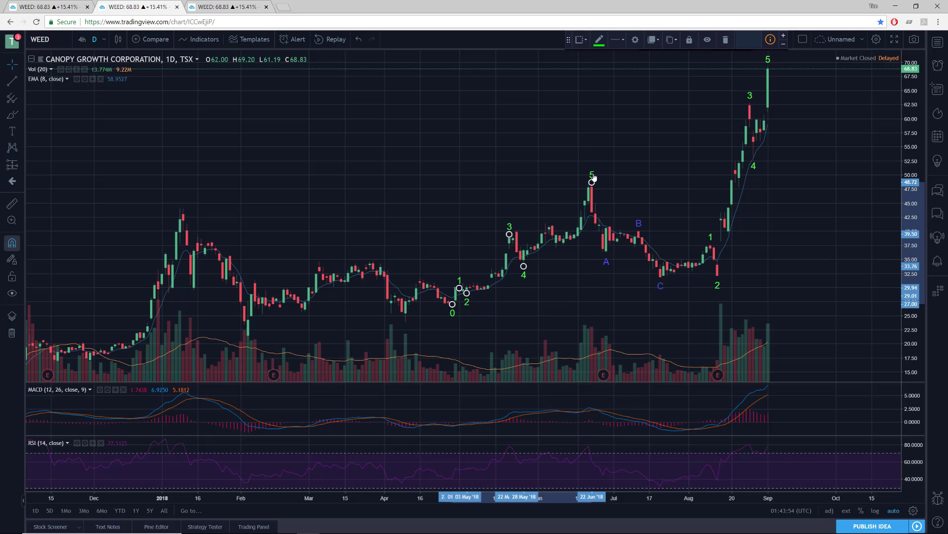
Adjust the small wave count, moving point 0 to the early April low and point 2 onto the pullback low.
mouse_move(607, 316)
left_mouse_down()
mouse_move(470, 300)
mouse_move(505, 299)
left_mouse_up()
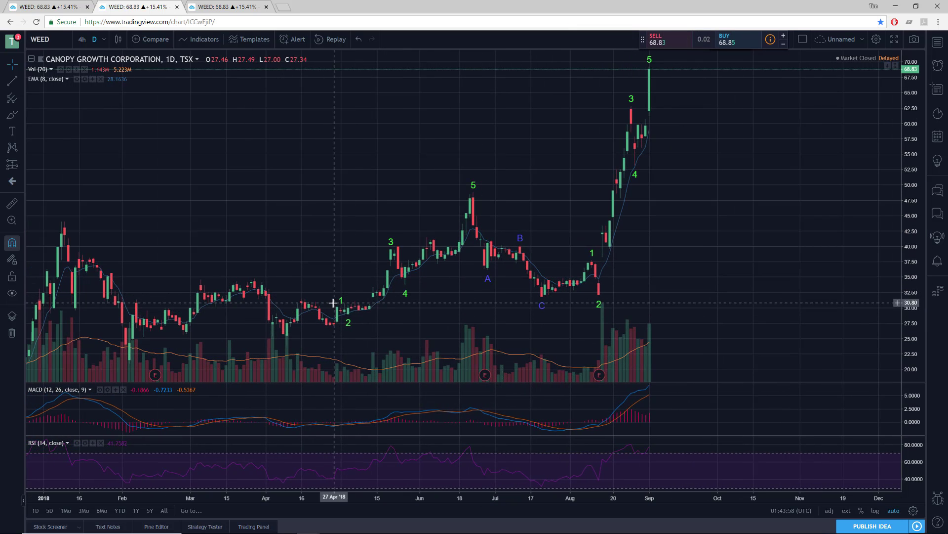
mouse_move(348, 299)
left_mouse_down()
mouse_move(343, 325)
mouse_move(288, 290)
left_mouse_up()
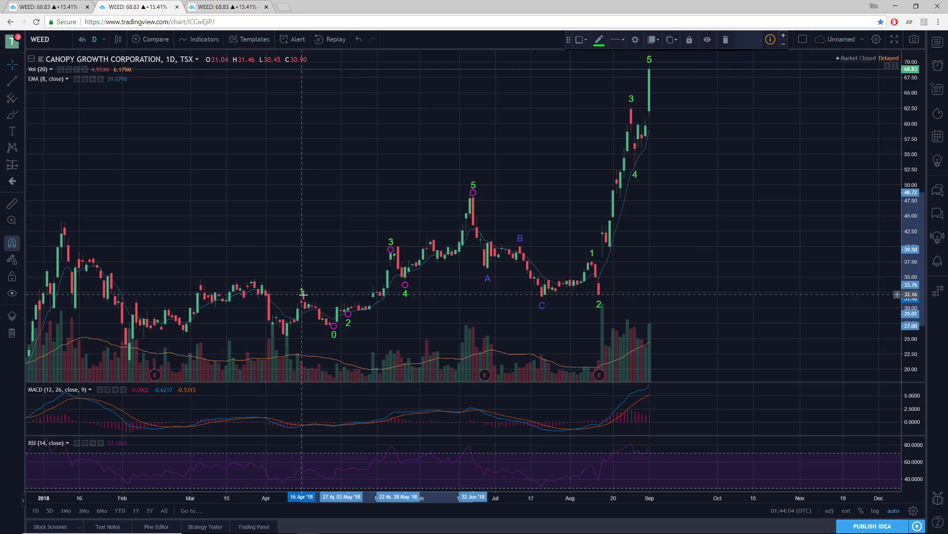
left_click_drag(334, 326, 283, 342)
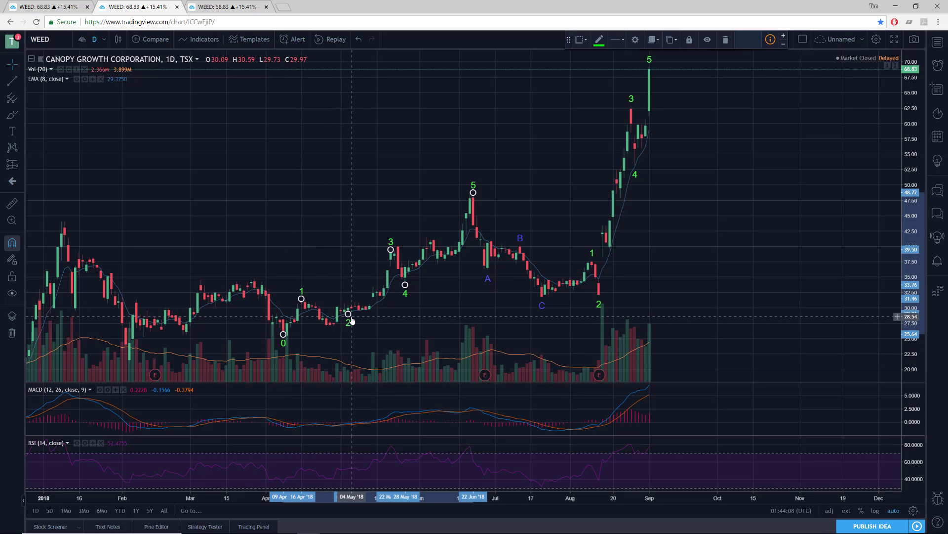
left_click_drag(339, 324, 334, 335)
left_click(355, 332)
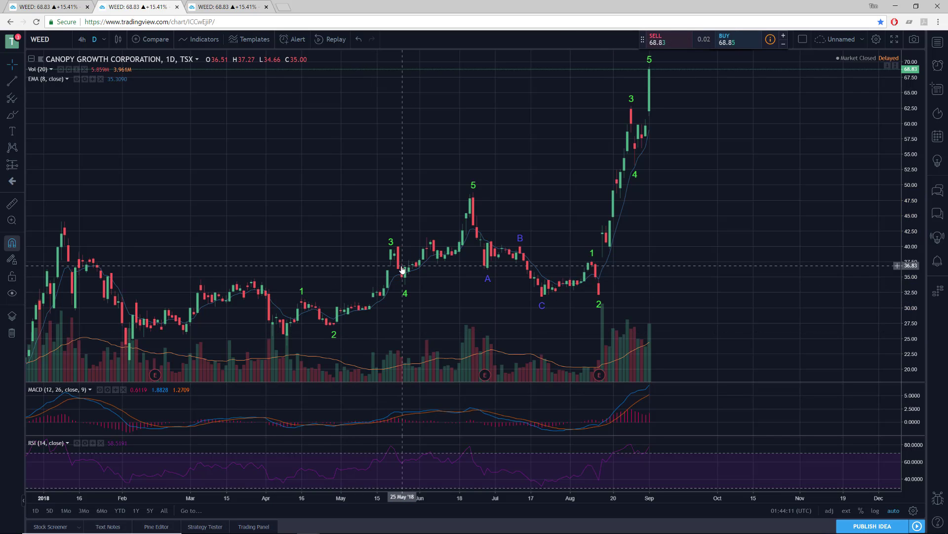
left_click(406, 296)
left_click(408, 331)
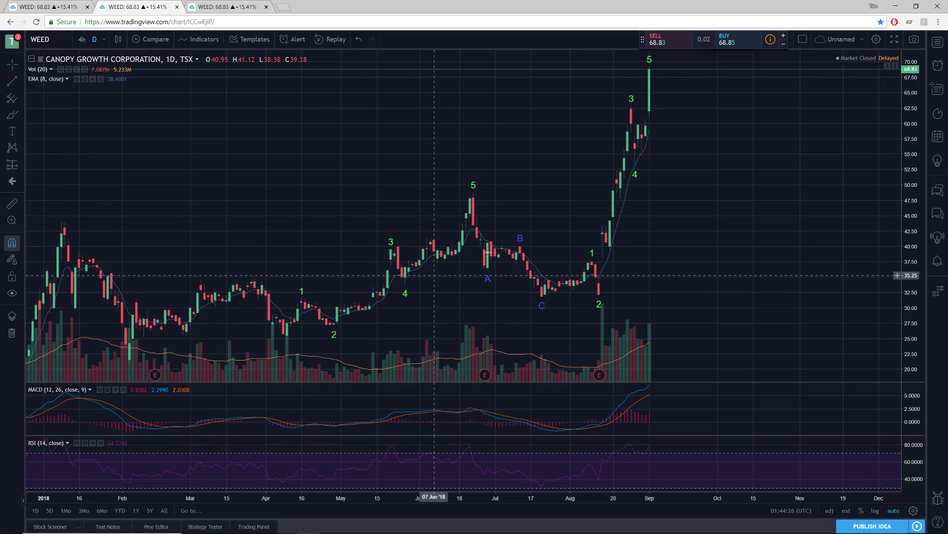
Pan the chart to leave empty future dates through early 2019 right of the last bar.
scroll(696, 167, "right", 5)
left_click_drag(699, 169, 851, 165)
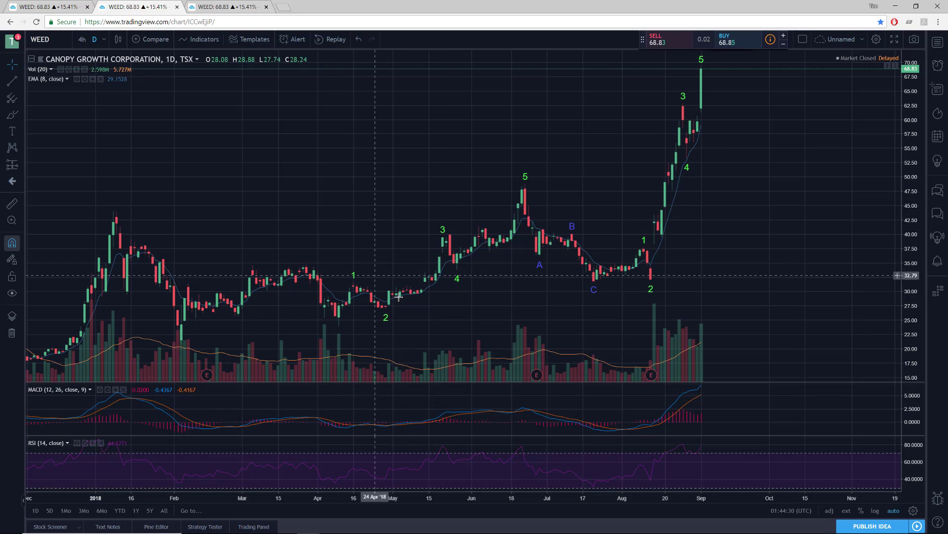
left_click_drag(524, 185, 389, 203)
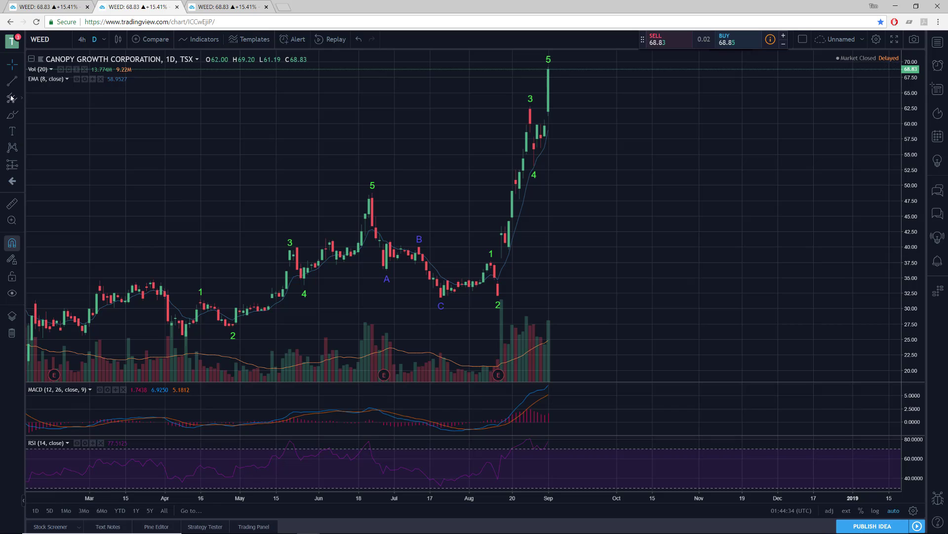
Draw an Elliott impulse wave through 10 Apr, 22 Jun, late July, 26 Oct and 06 Dec.
left_click(12, 145)
left_click(124, 256)
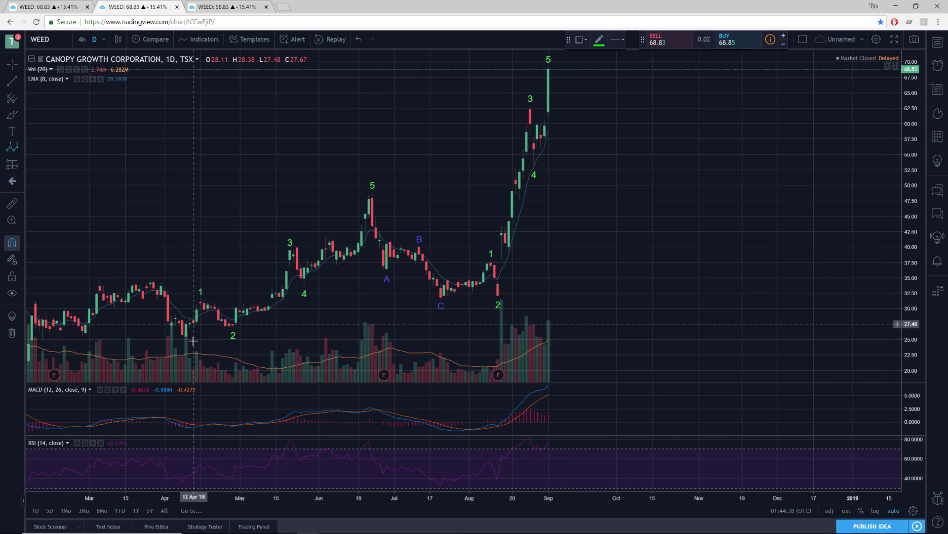
left_click(186, 348)
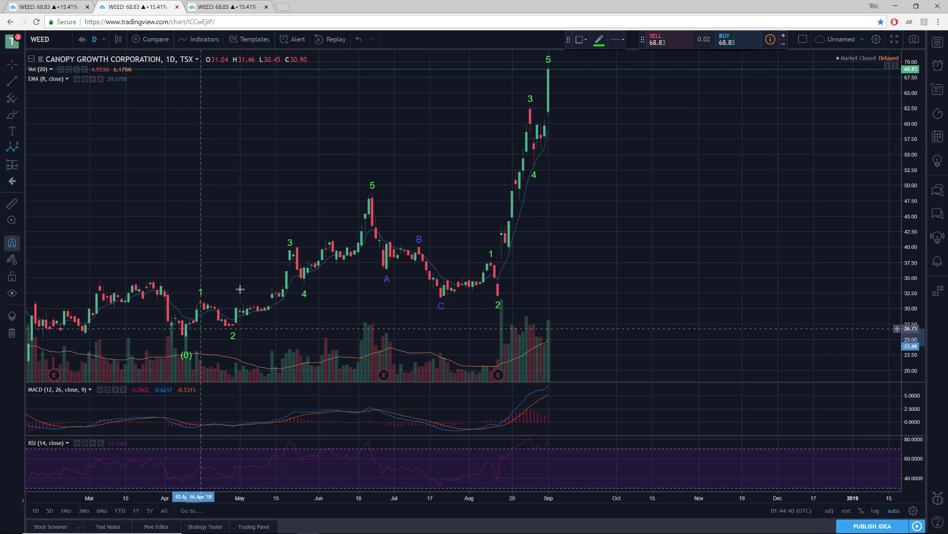
left_click(372, 173)
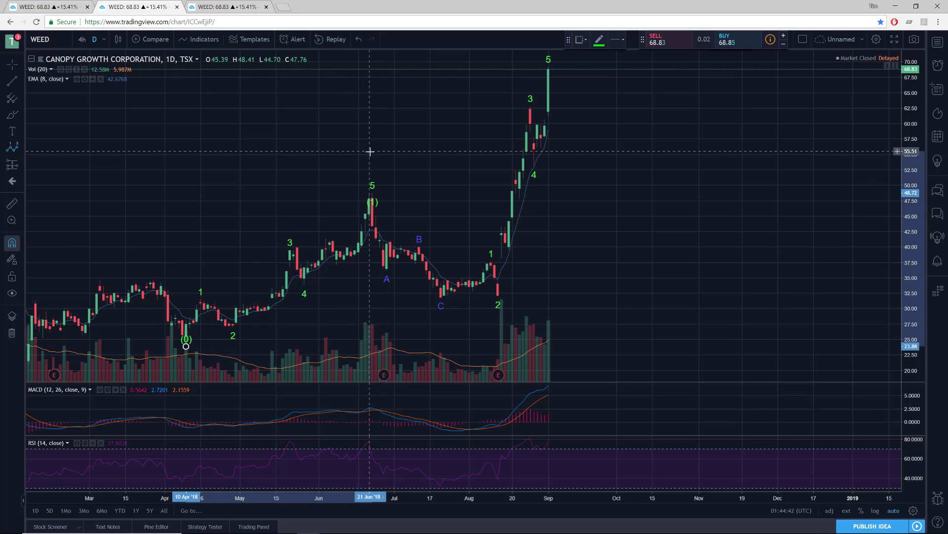
left_click(445, 324)
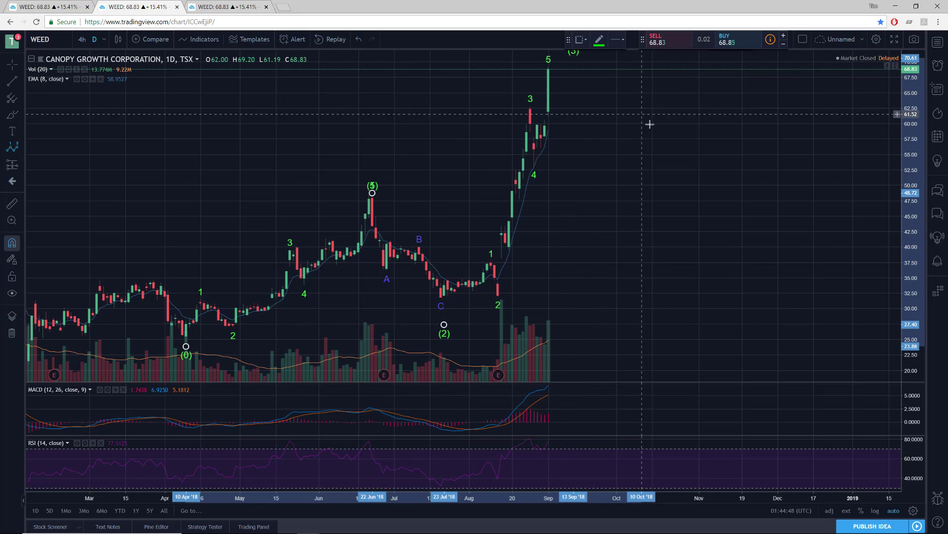
left_click(684, 162)
left_click(788, 61)
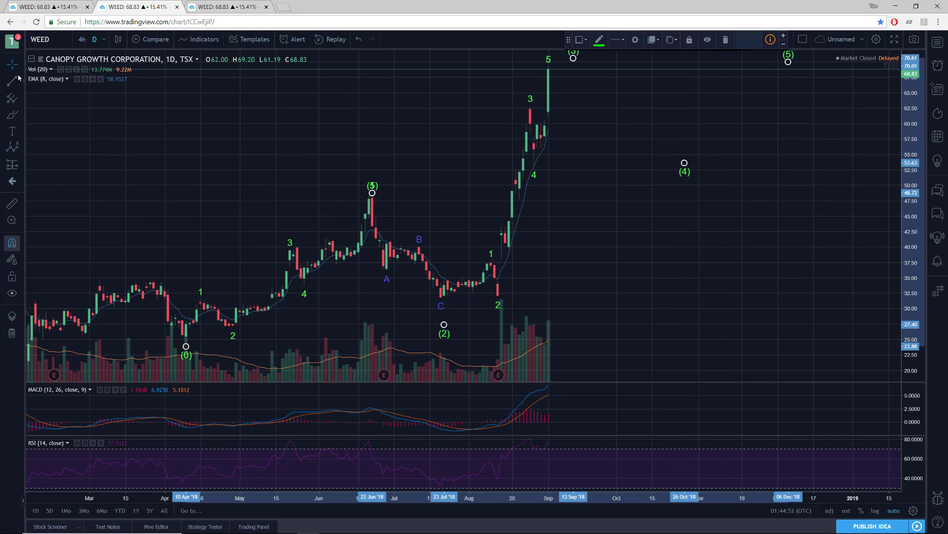
left_click_drag(372, 193, 383, 180)
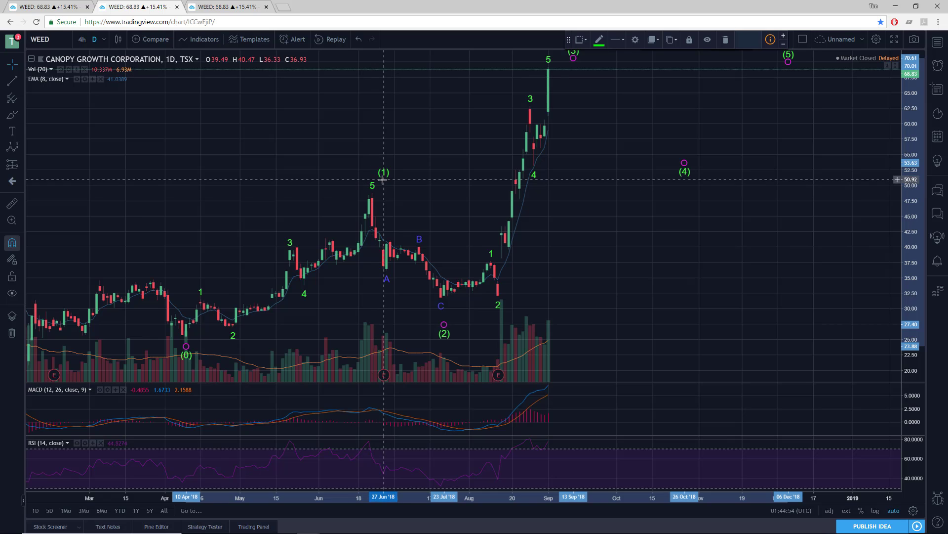
right_click(375, 177)
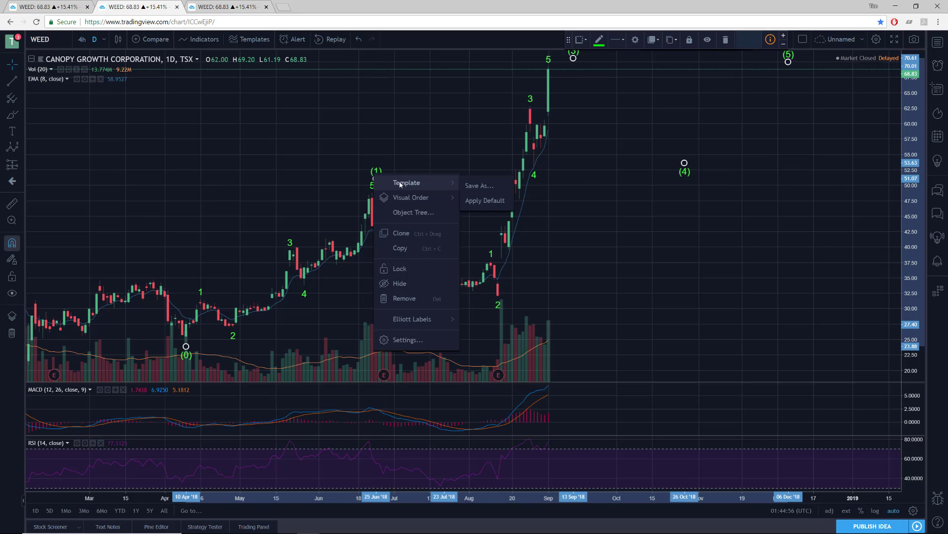
left_click(421, 339)
left_click(463, 255)
left_click(465, 256)
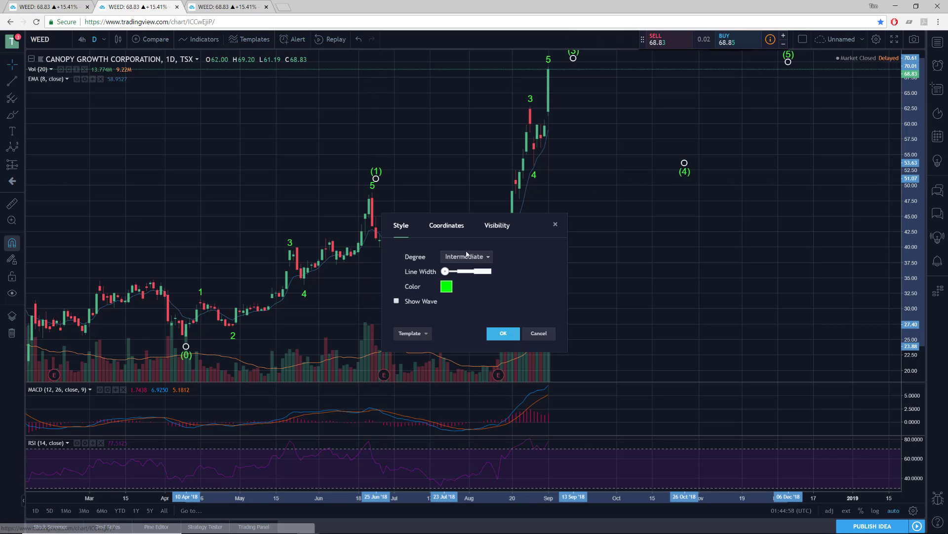
left_click(467, 255)
left_click(502, 336)
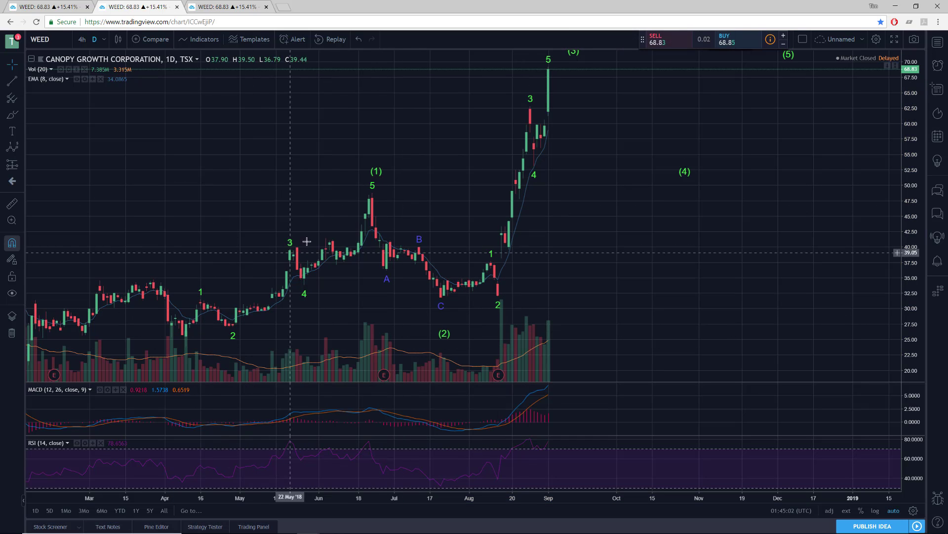
Nudge wave (2) to about 29, then draw a Fib retracement from the April low to the (1) high.
mouse_move(443, 326)
left_mouse_down()
mouse_move(441, 313)
mouse_move(440, 328)
left_mouse_up()
left_click(440, 328)
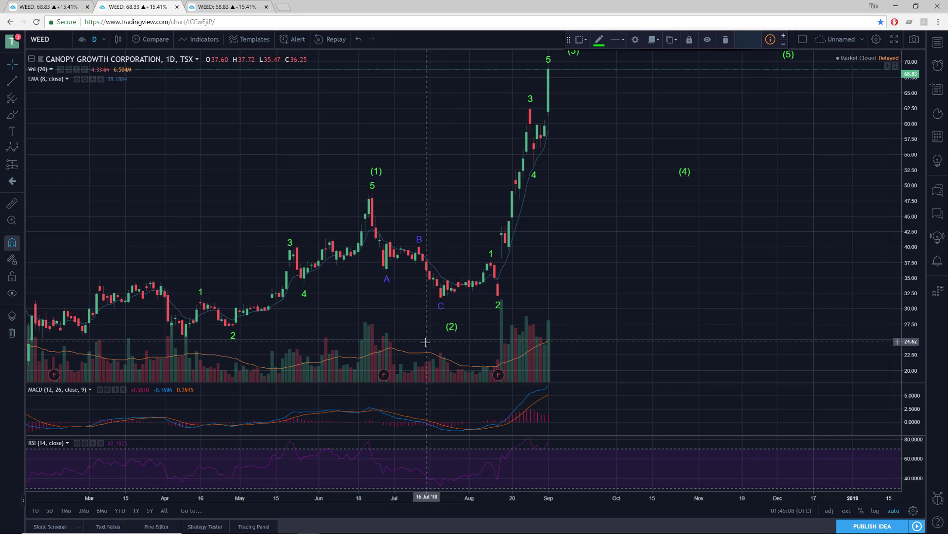
left_click(8, 83)
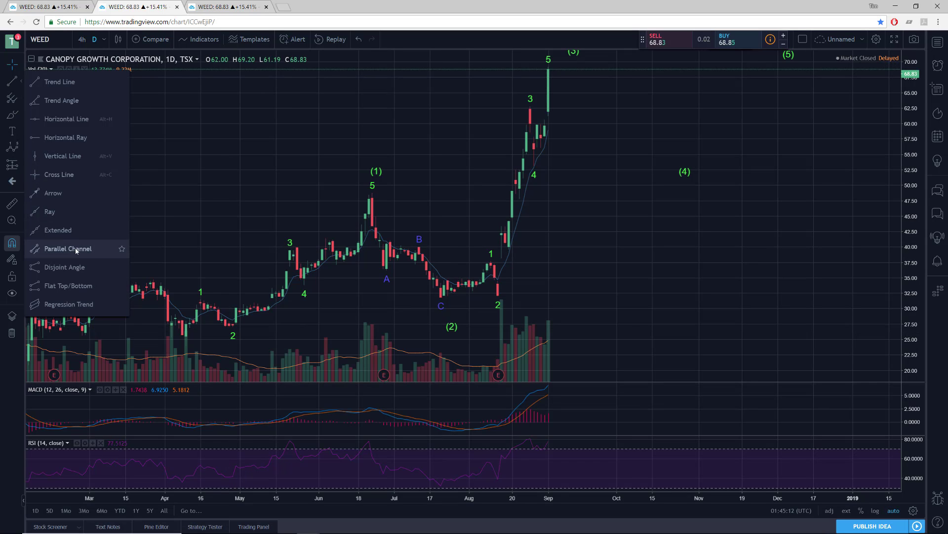
left_click(12, 98)
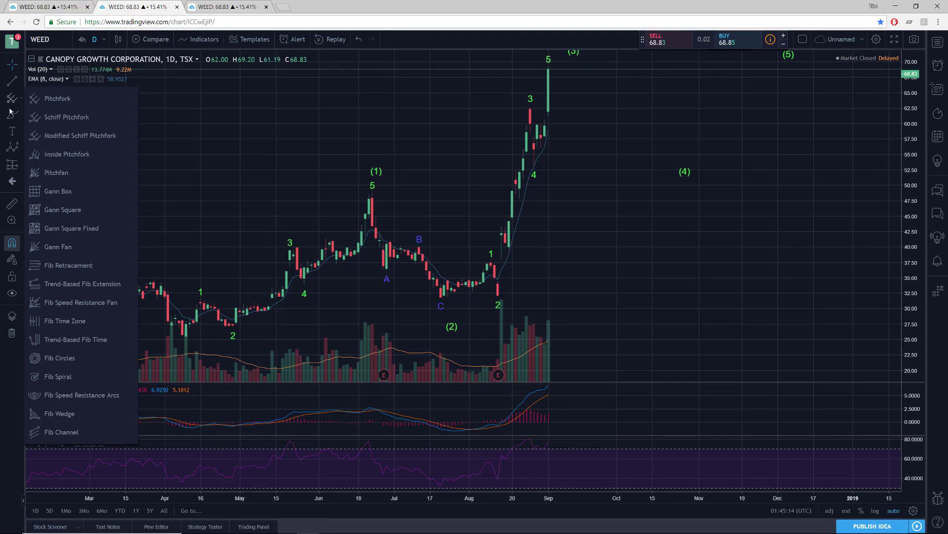
left_click(73, 257)
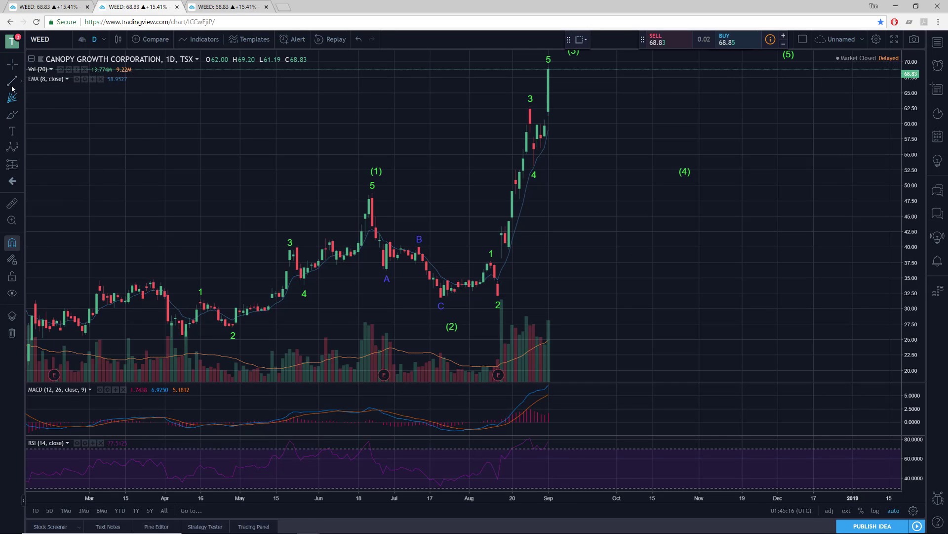
left_click(11, 101)
left_click(73, 257)
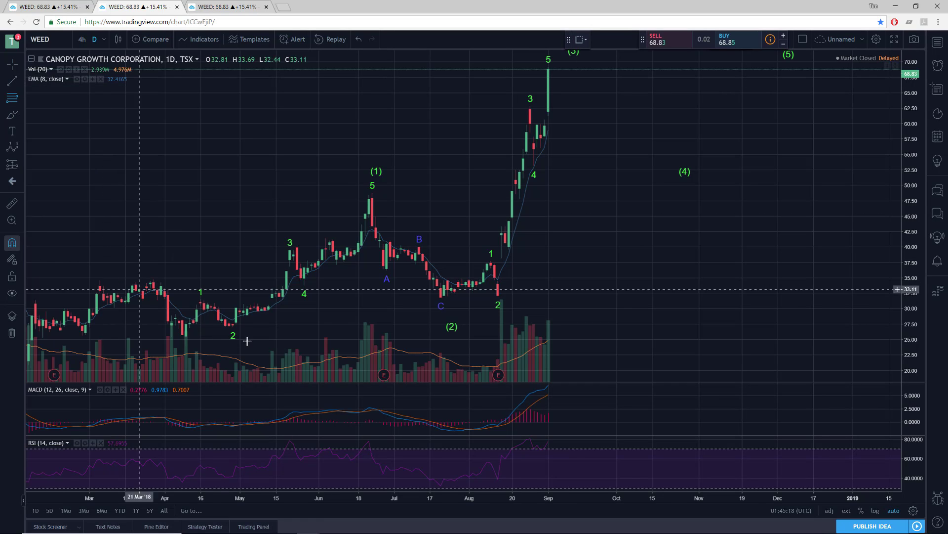
left_click(186, 347)
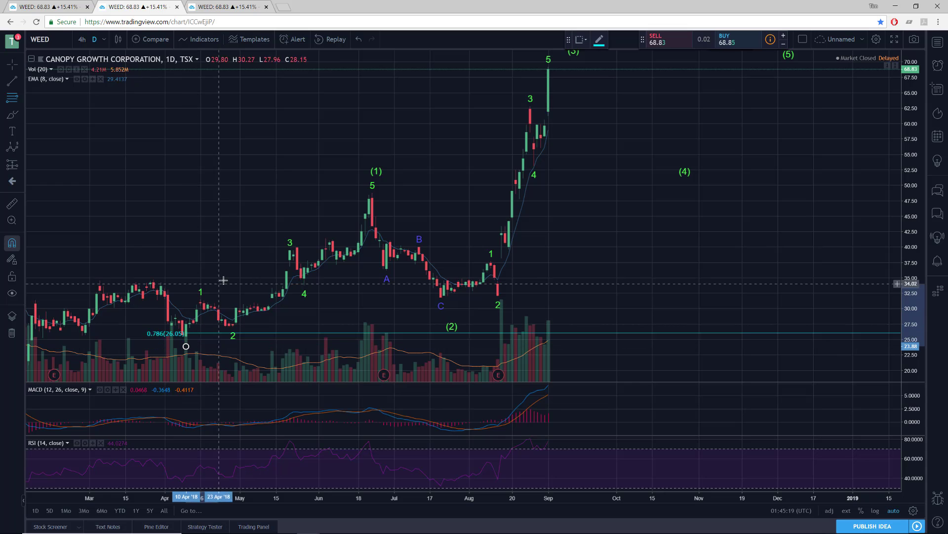
left_click(372, 192)
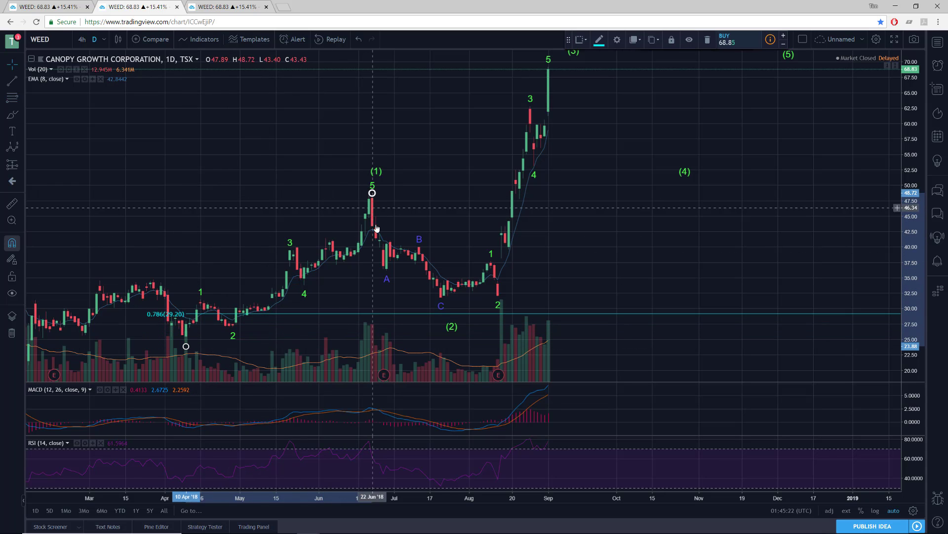
right_click(401, 312)
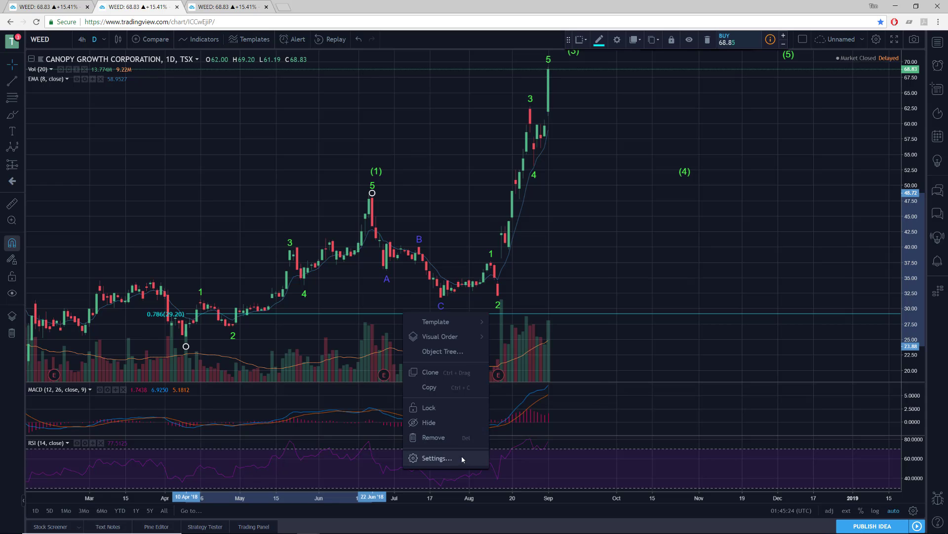
Enable the Fib retracement's 0.618 level at 33.37 and switch the cursor to Cross.
left_click(437, 458)
left_click(367, 264)
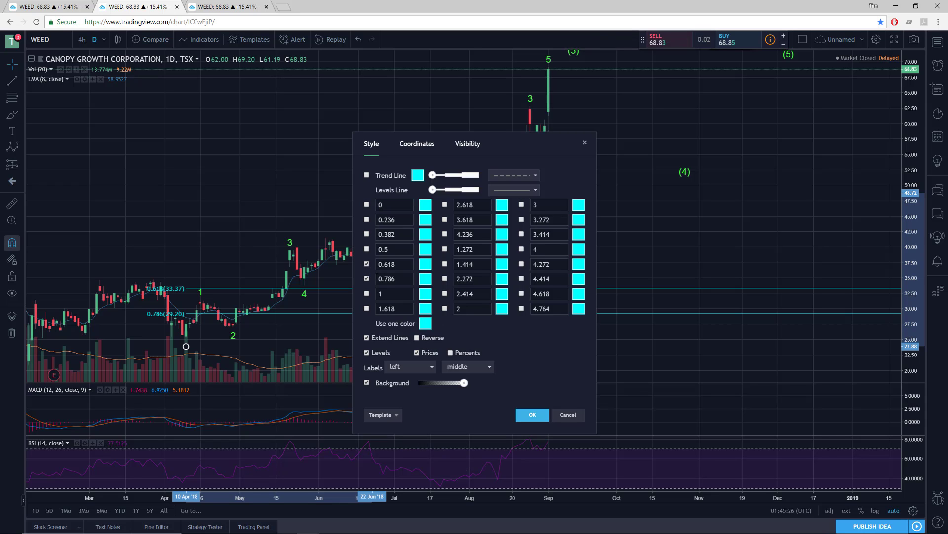
left_click(527, 414)
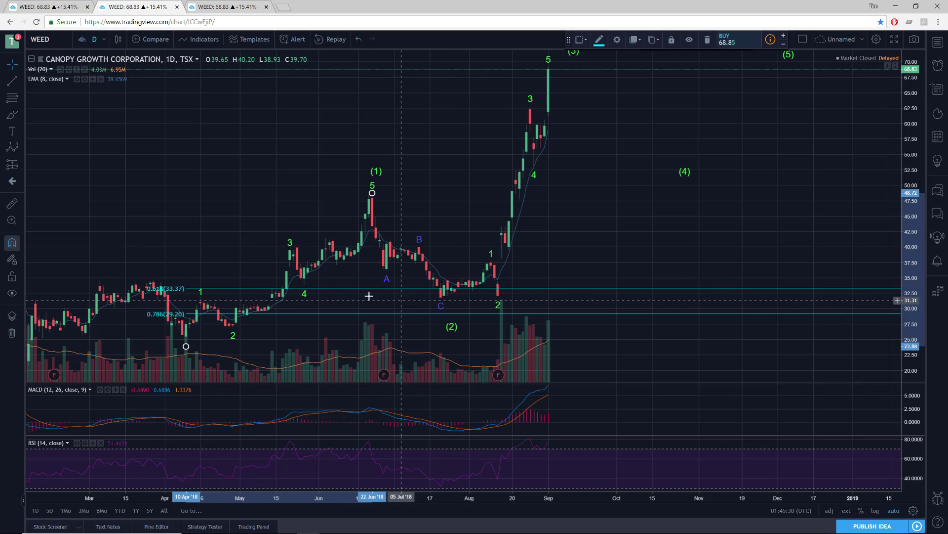
left_click(226, 205)
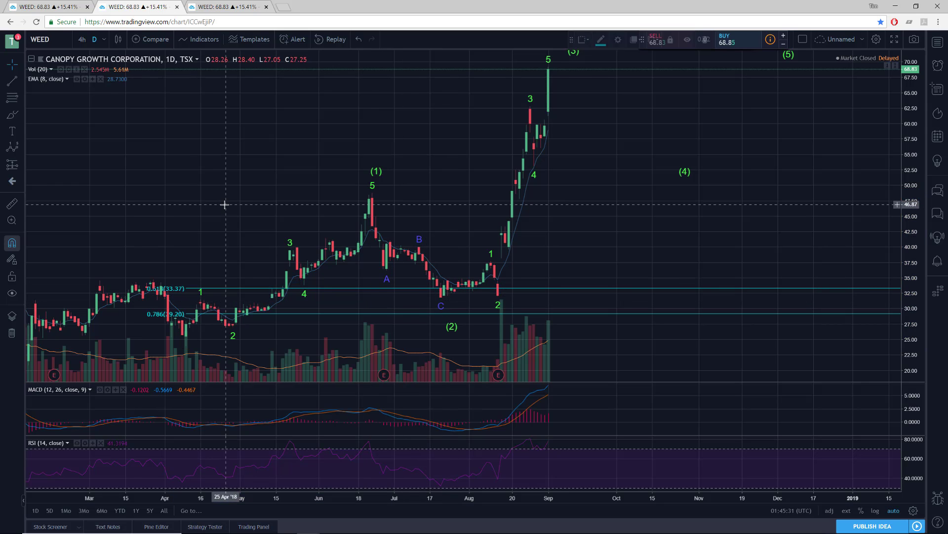
left_click(20, 64)
left_click(43, 70)
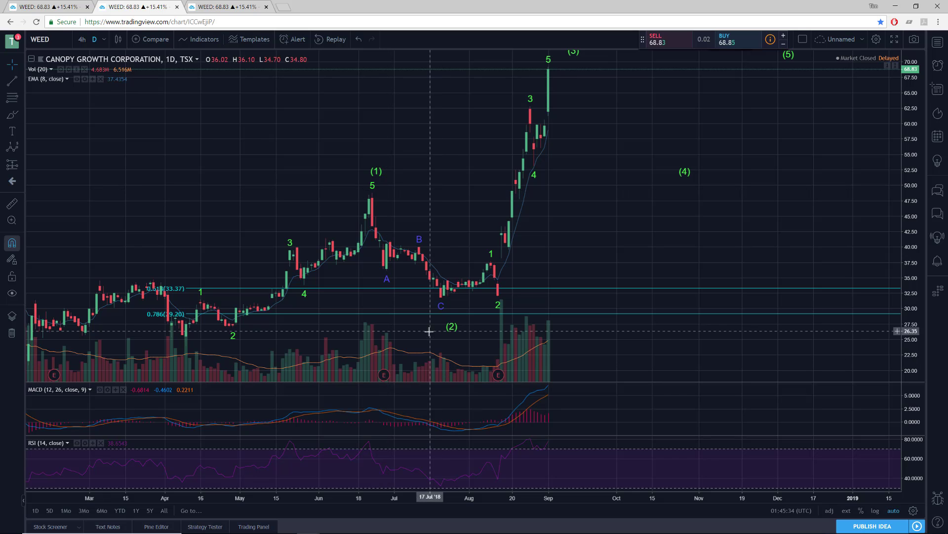
Drag the wave (2) point onto the 24 Jul low at about 29.88.
mouse_move(451, 326)
left_mouse_down()
mouse_move(442, 312)
mouse_move(459, 321)
left_mouse_up()
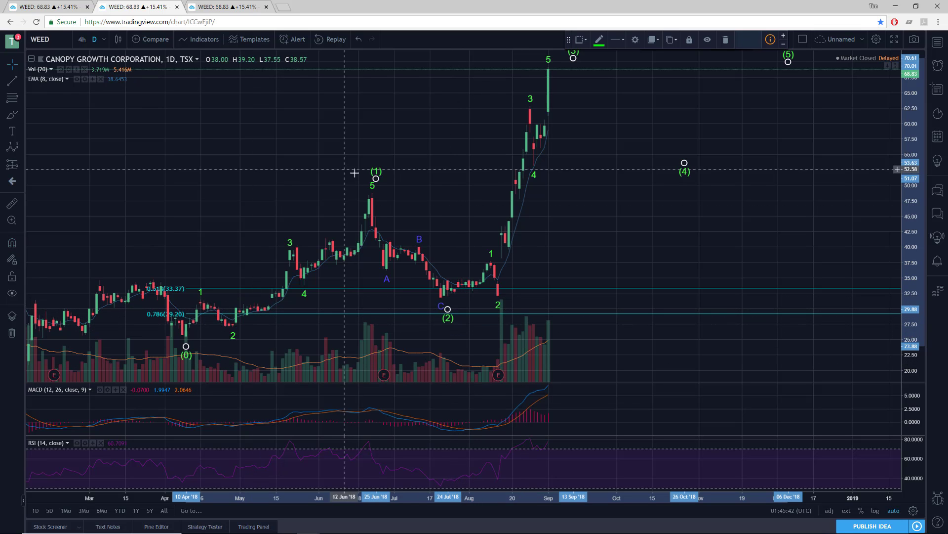
left_click_drag(451, 309, 448, 309)
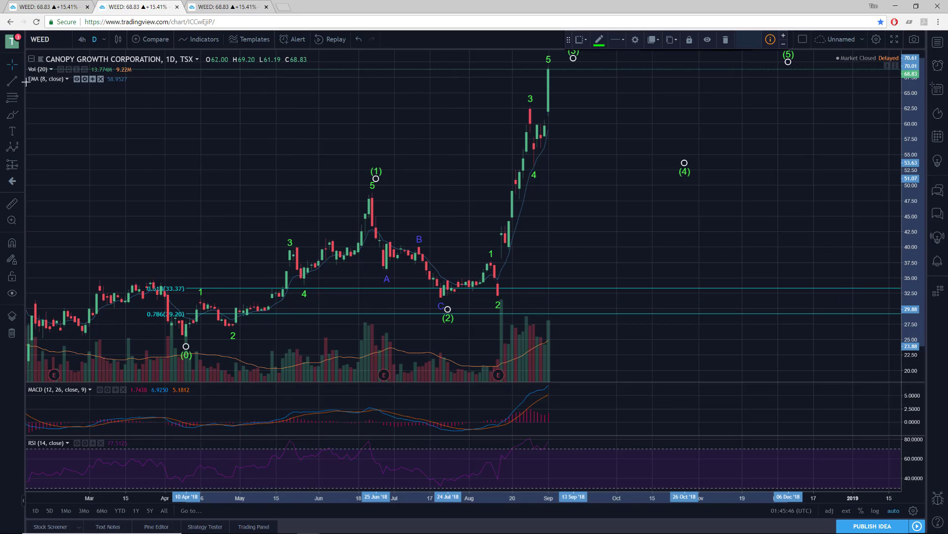
Turn on Magnet Mode so drawing anchors snap to bar prices.
left_click(11, 81)
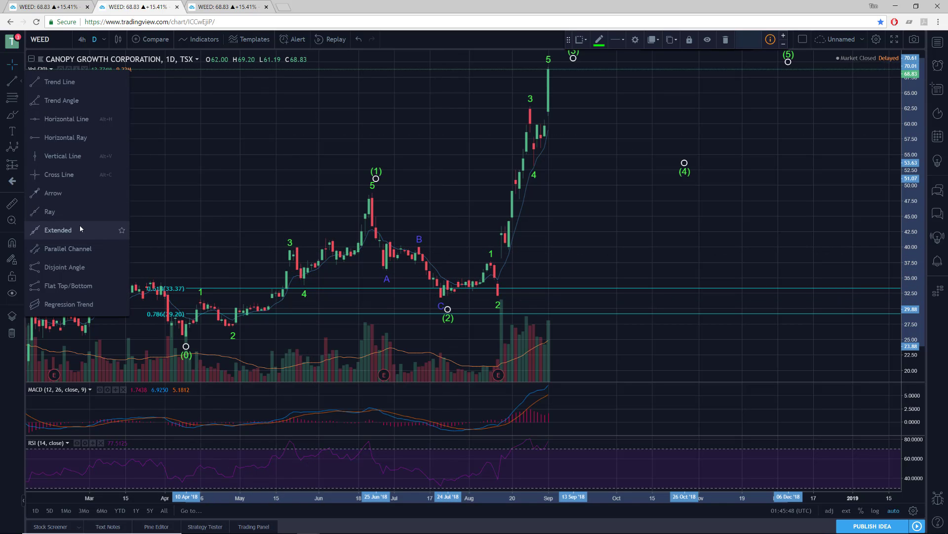
left_click(94, 248)
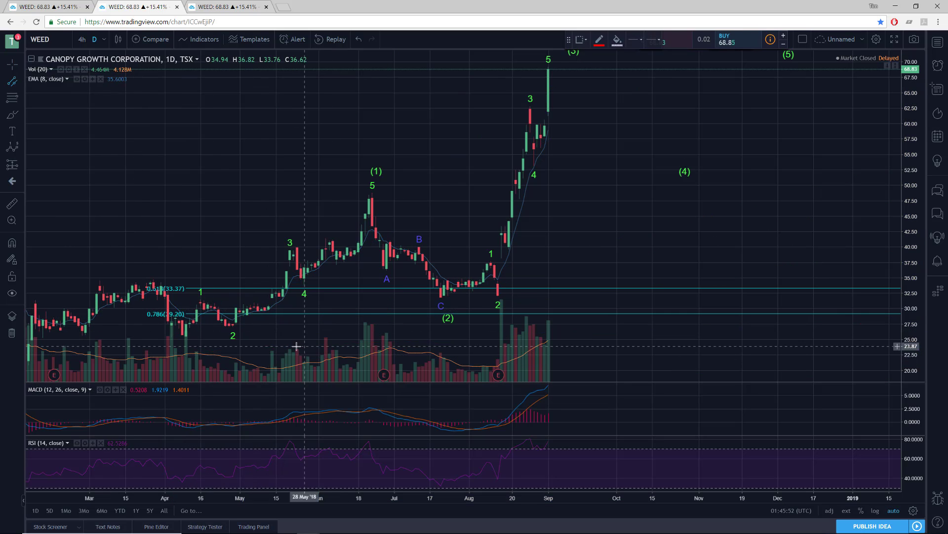
key("Escape")
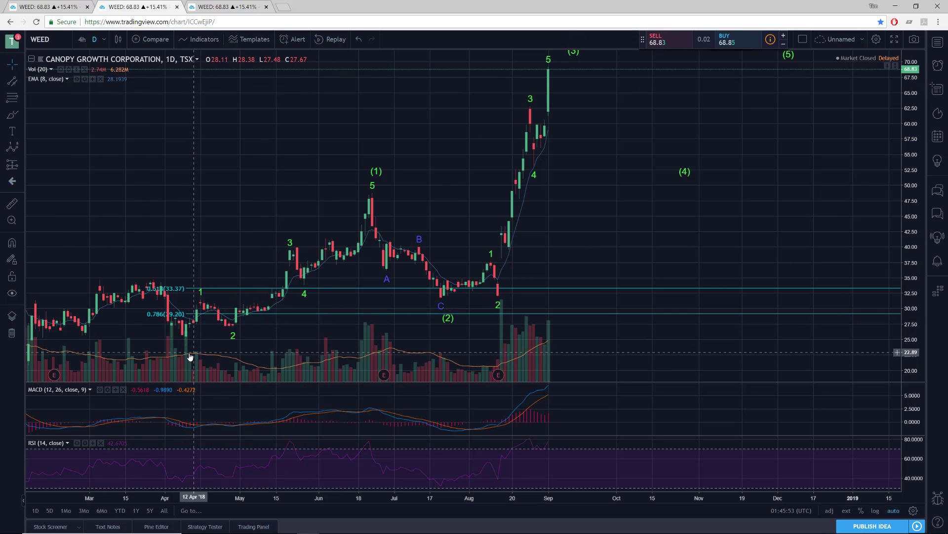
left_click(10, 84)
left_click(60, 250)
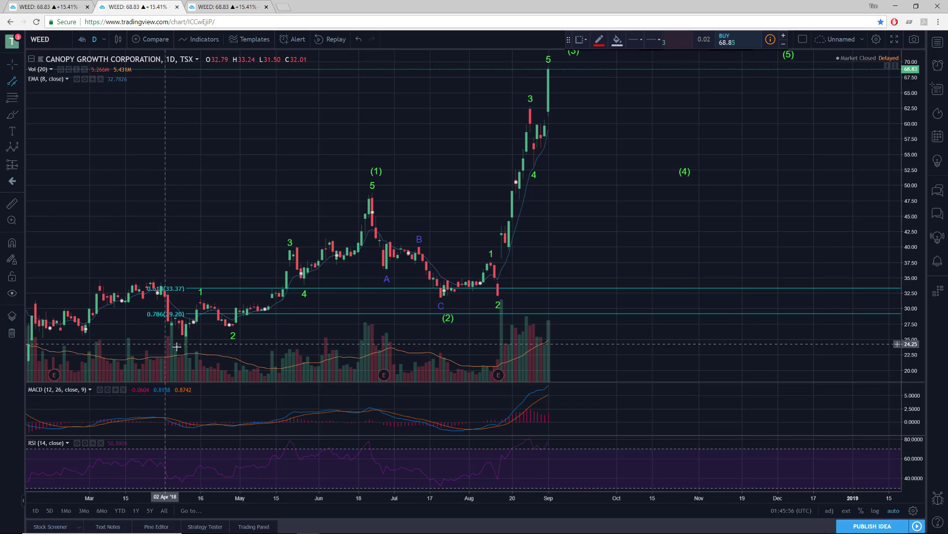
left_click(186, 348)
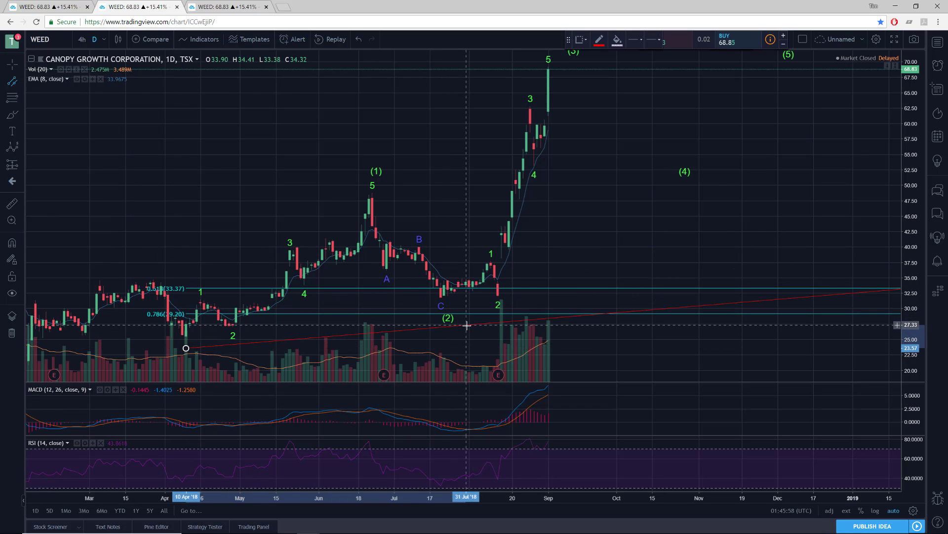
key("Escape")
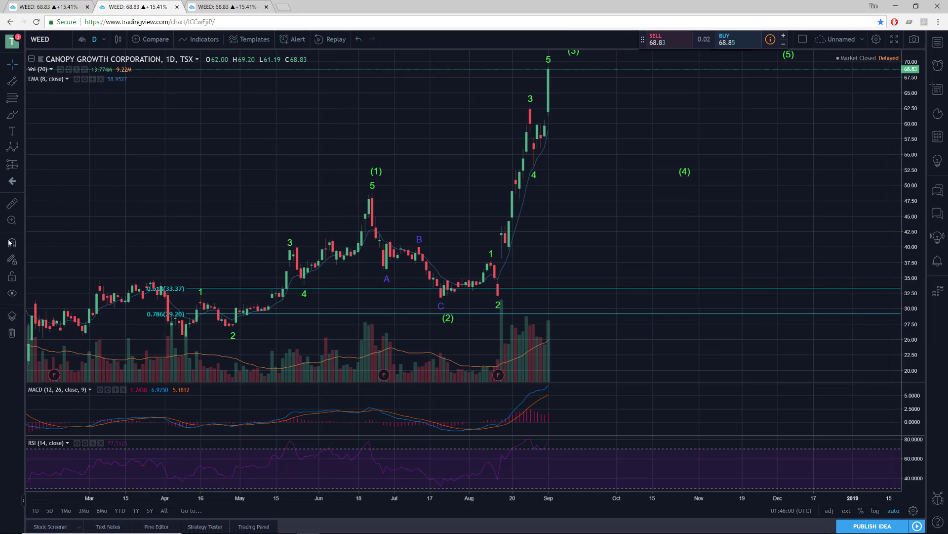
left_click(11, 242)
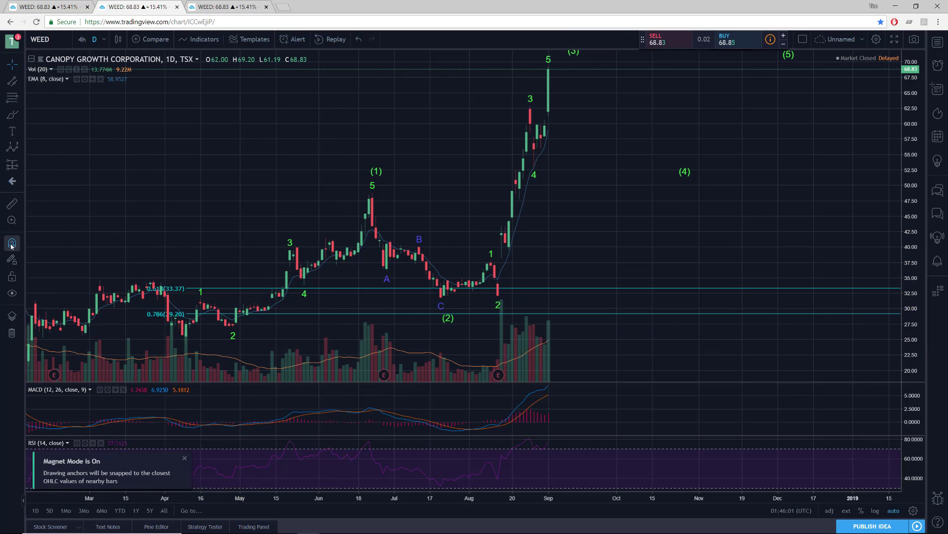
left_click(184, 460)
Draw a parallel channel from the April low through the C low, widened to the (1) peak.
left_click(12, 81)
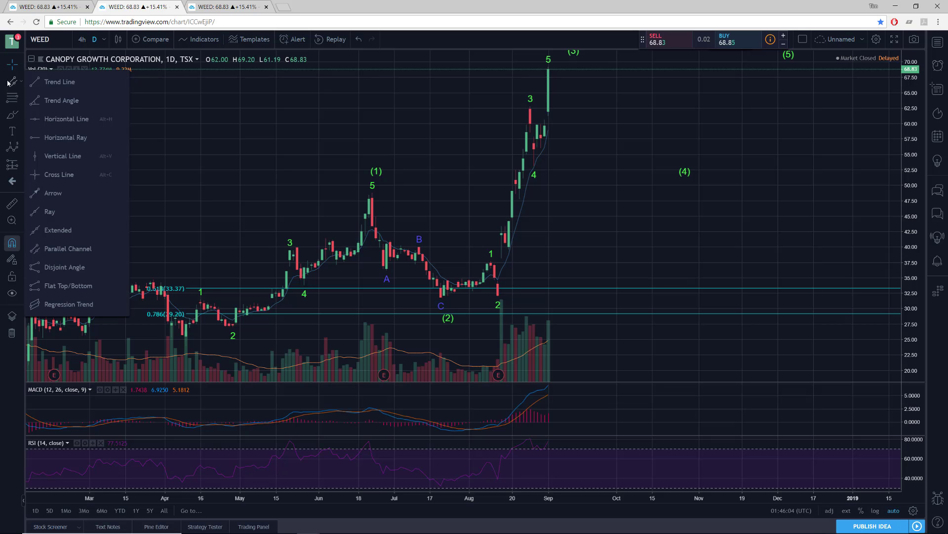
left_click(59, 249)
left_click(186, 346)
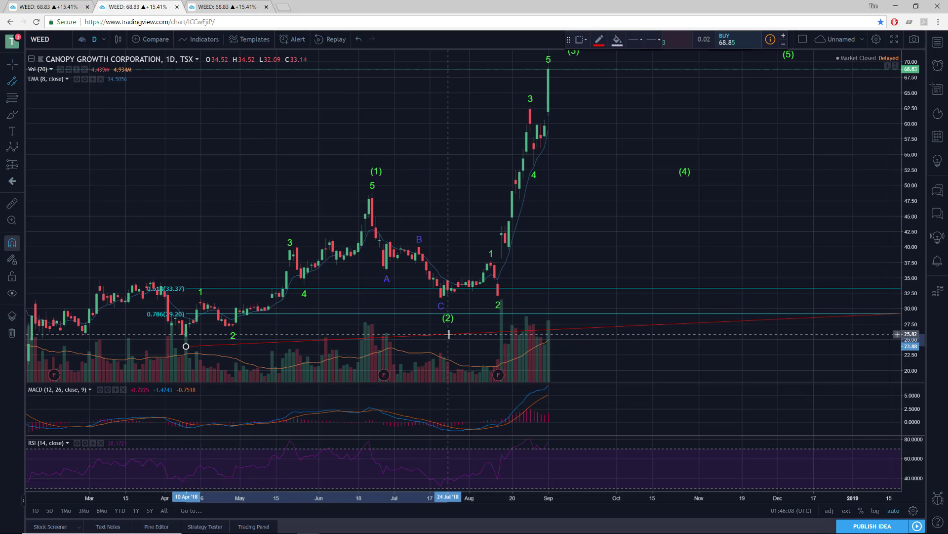
left_click(442, 306)
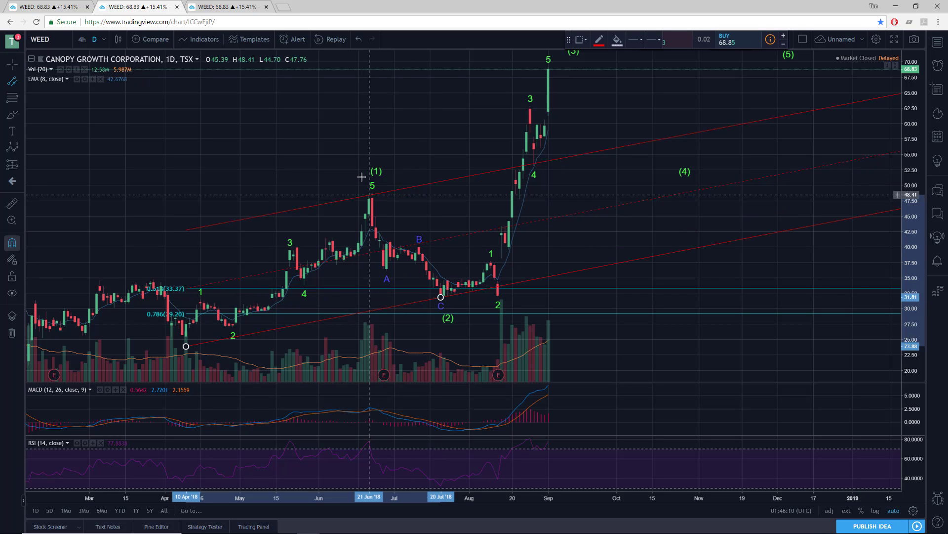
left_click(374, 184)
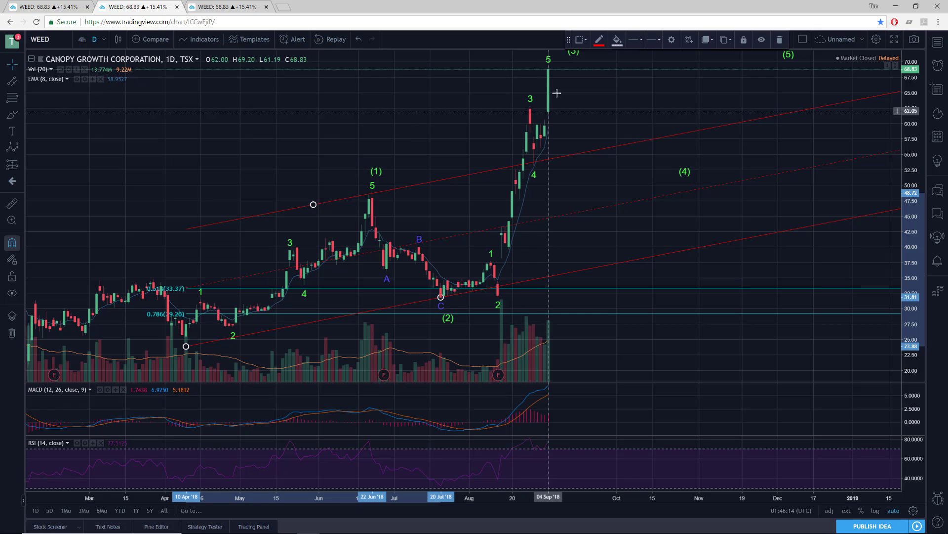
Move the Elliott count's (3) point to about 70 near 10 Sep and raise (4) to about 60.94.
left_click(10, 70)
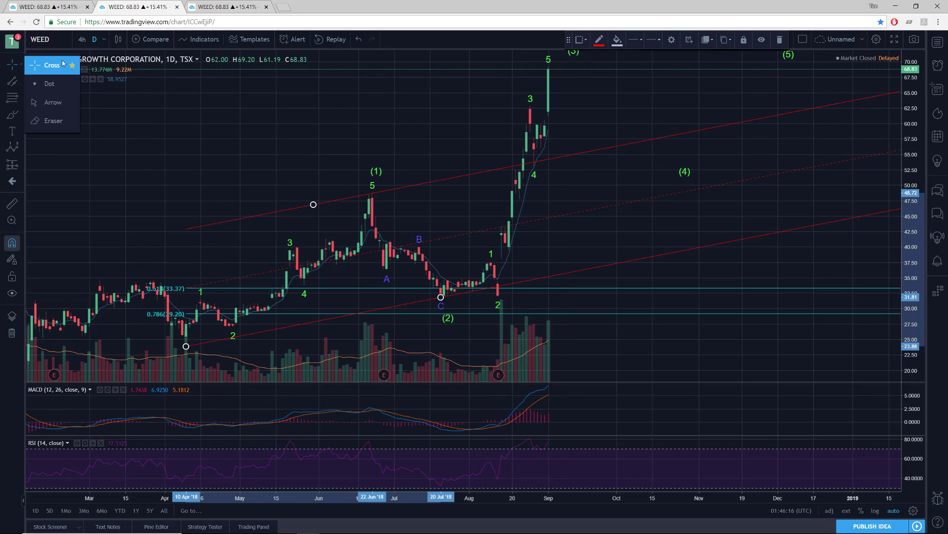
left_click_drag(626, 97, 524, 137)
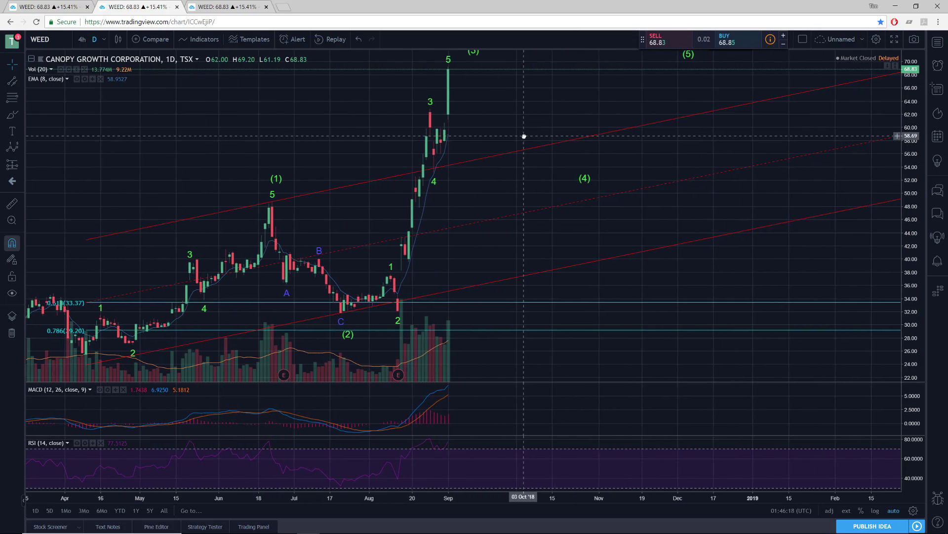
left_click_drag(473, 56, 462, 62)
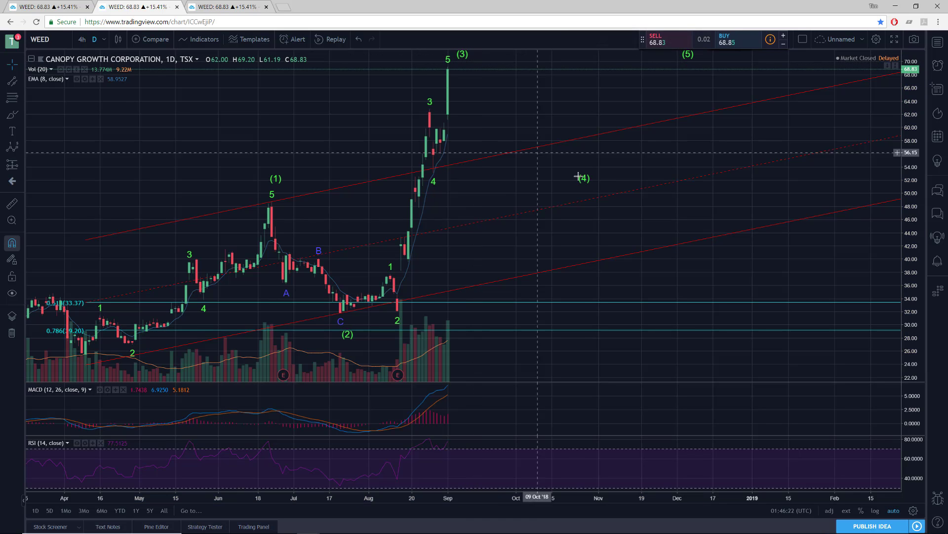
left_click_drag(585, 171, 533, 121)
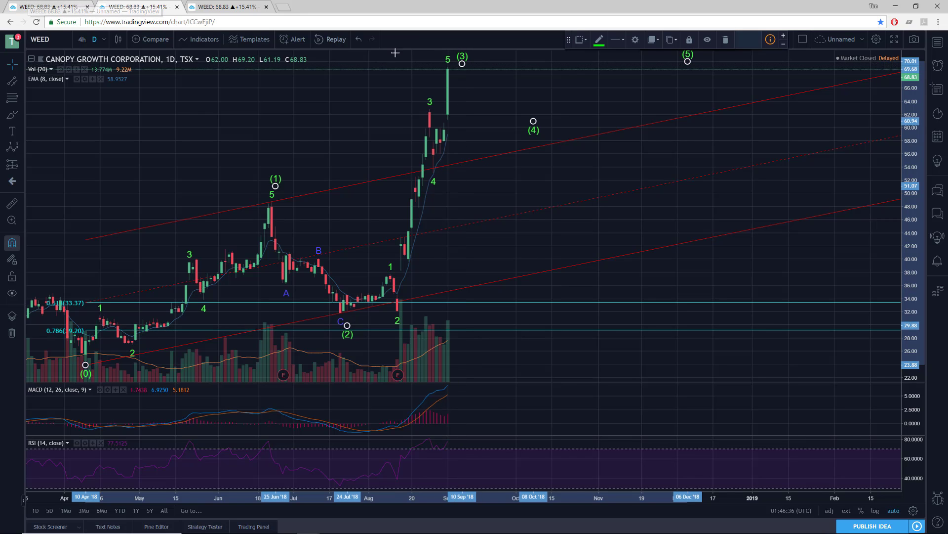
Draw a Fib Retracement from the mid-August wave 2 low to the latest wave 5 high.
left_click(517, 78)
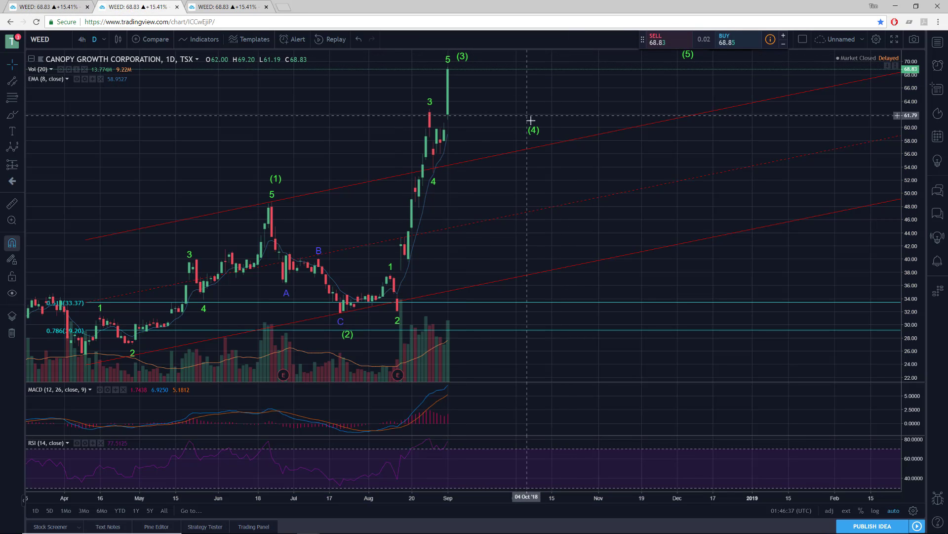
left_click(20, 82)
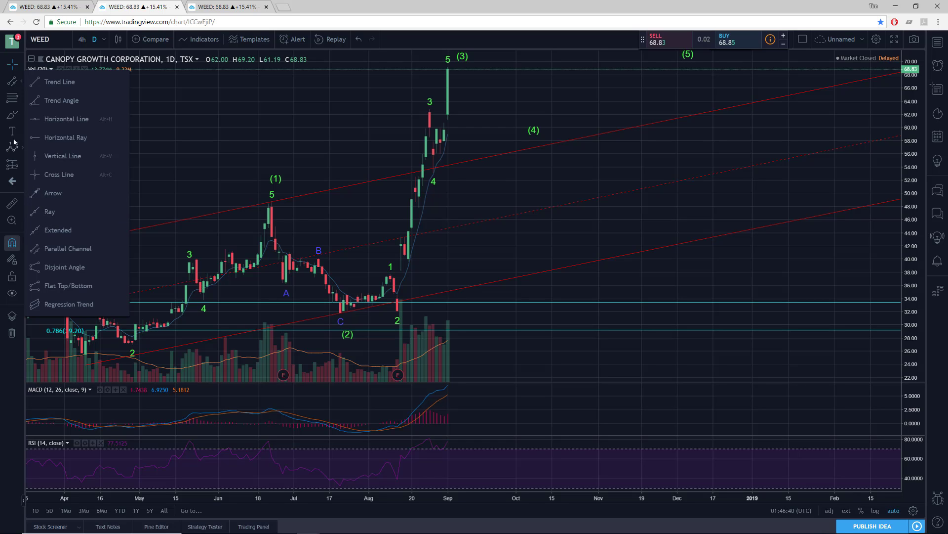
left_click(14, 143)
left_click(20, 98)
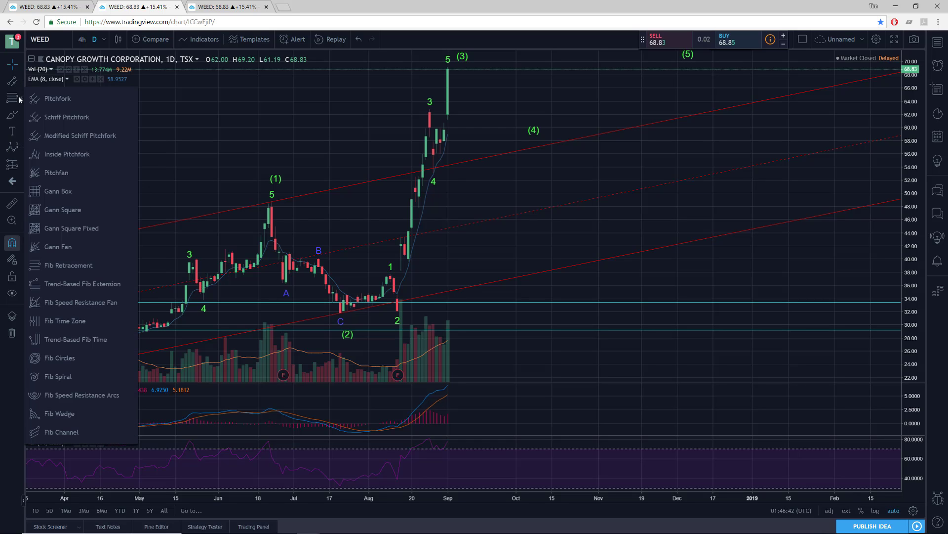
left_click(68, 265)
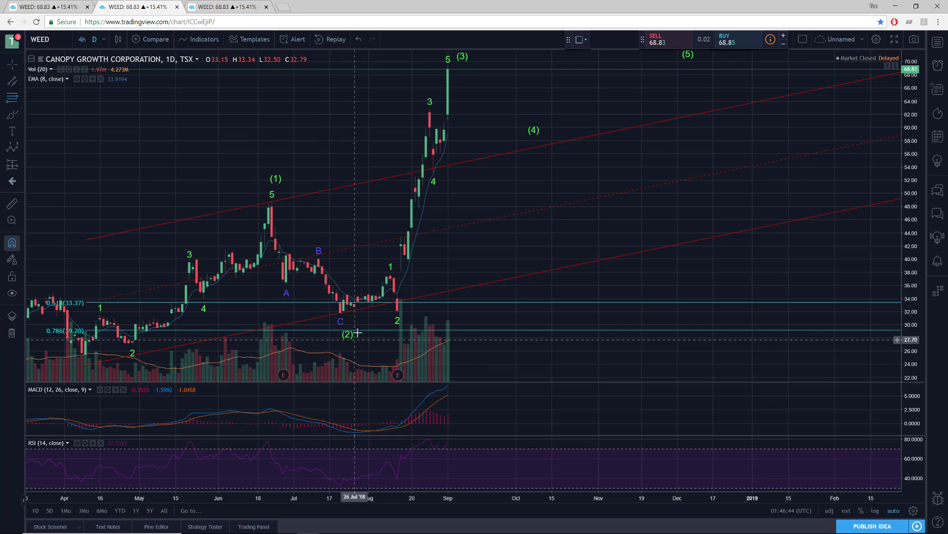
left_click(397, 311)
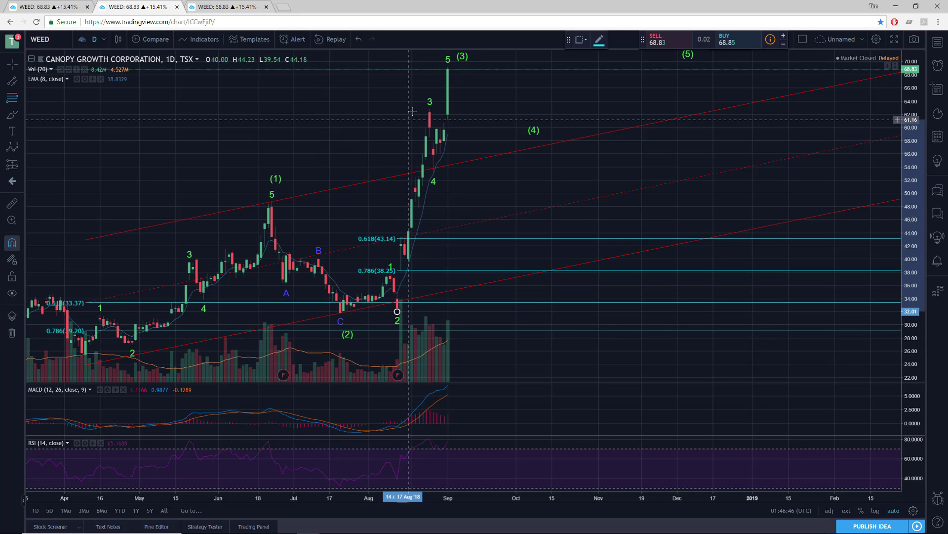
left_click(448, 62)
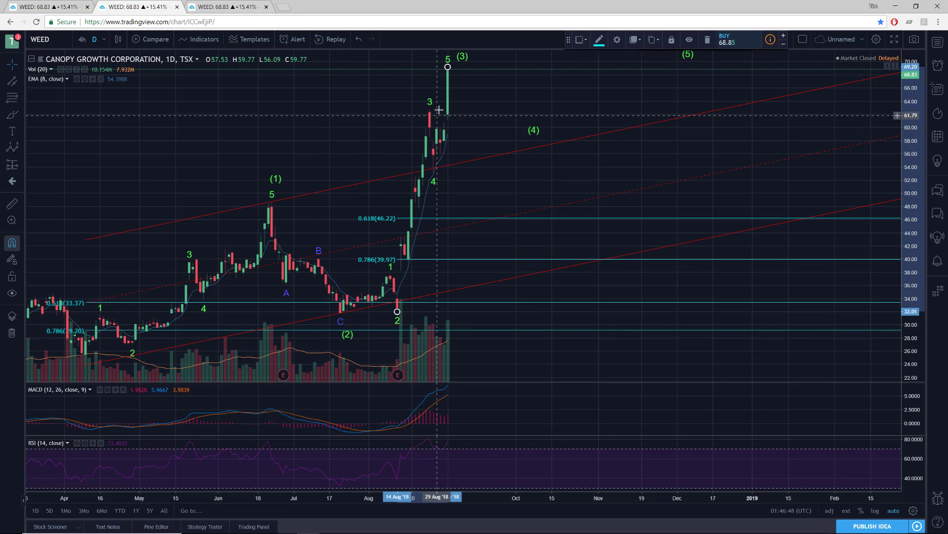
right_click(480, 221)
Check the chart properties' style and scale settings and close them without changes.
right_click(449, 216)
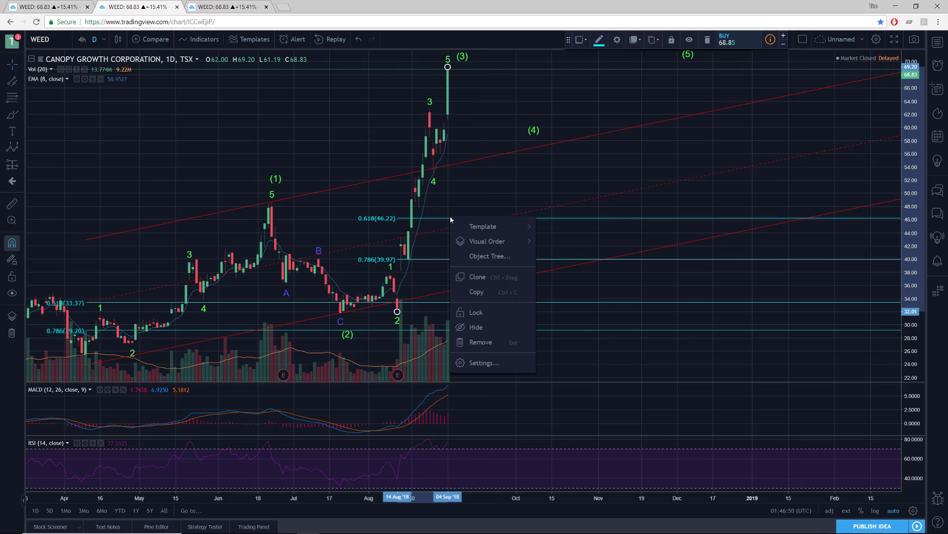
left_click_drag(450, 217, 439, 217)
right_click(439, 217)
left_click(462, 451)
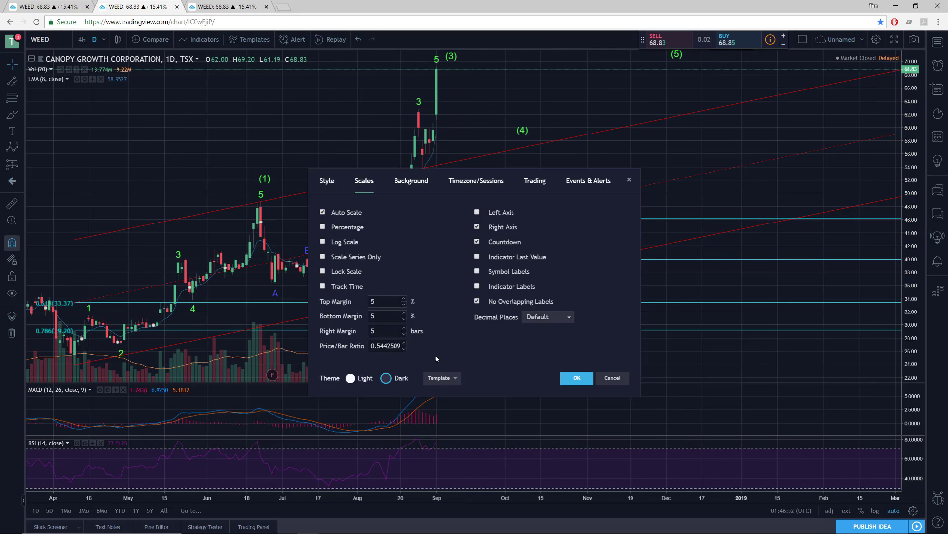
left_click(327, 182)
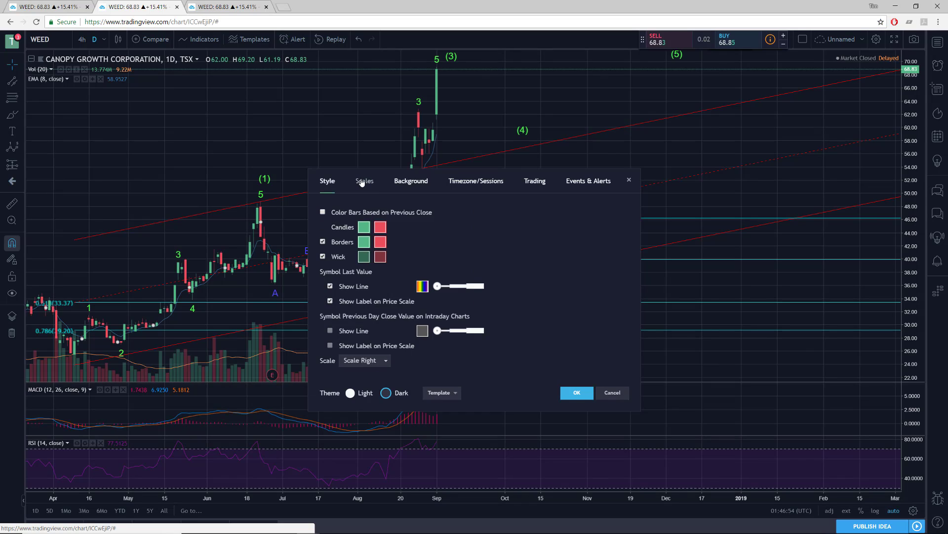
left_click(364, 181)
left_click(613, 377)
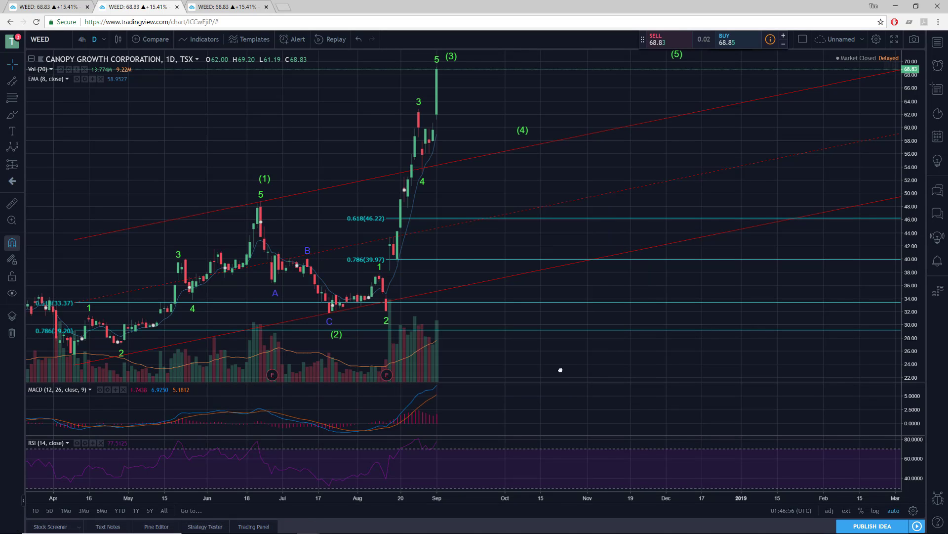
Set the Fib retracement to show the 0.382 and 0.5 levels and hide 0.618 and 0.786.
right_click(428, 219)
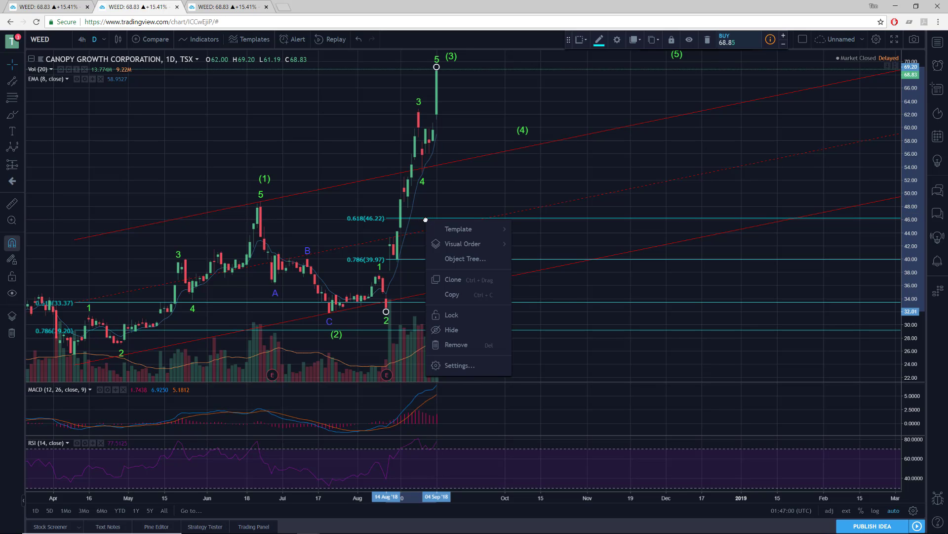
left_click(456, 366)
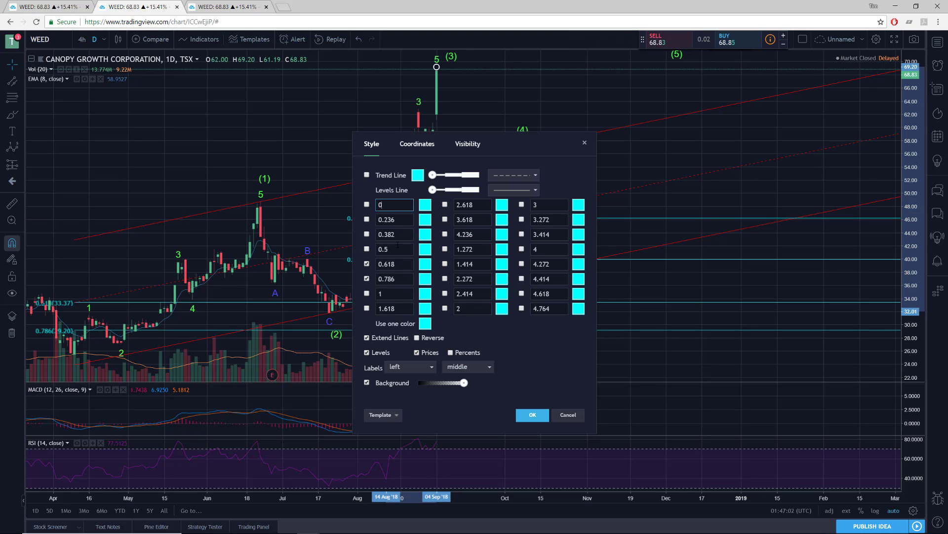
left_click(366, 235)
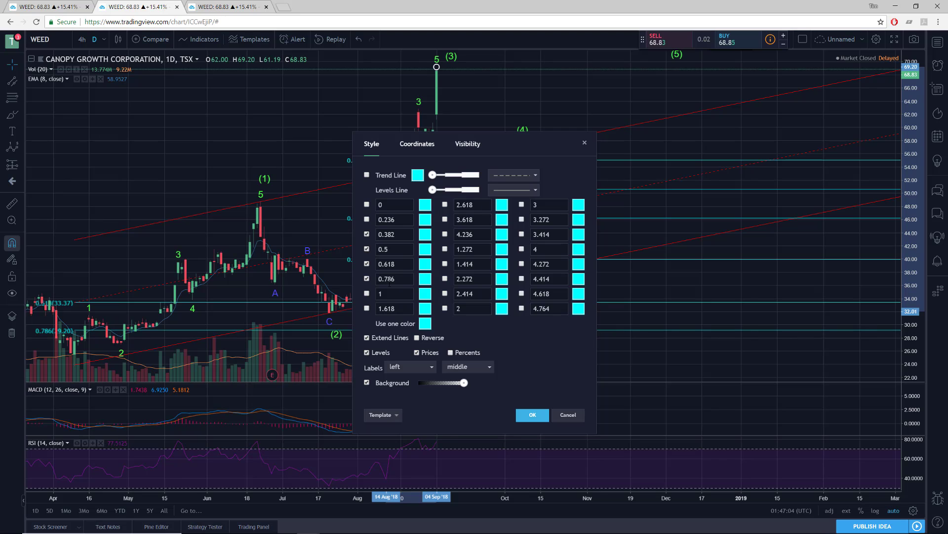
left_click(367, 264)
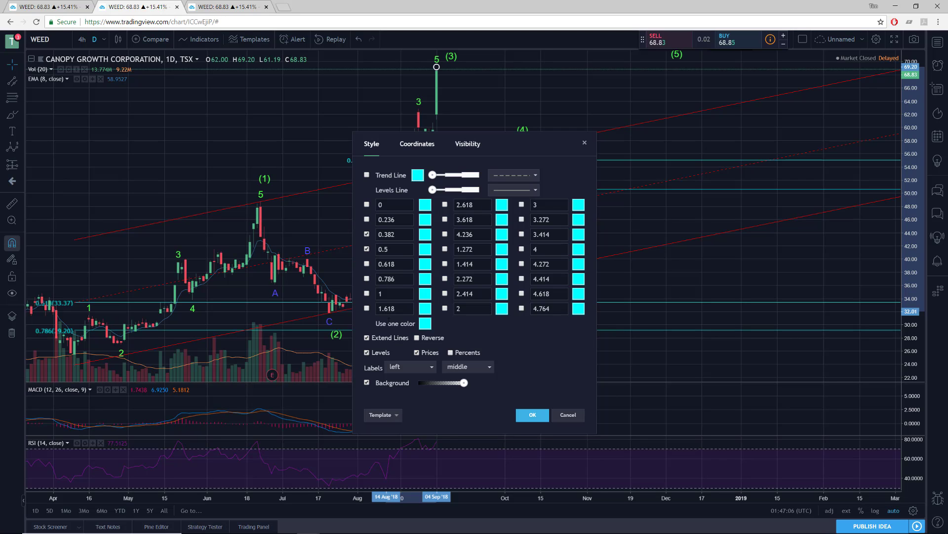
left_click(532, 414)
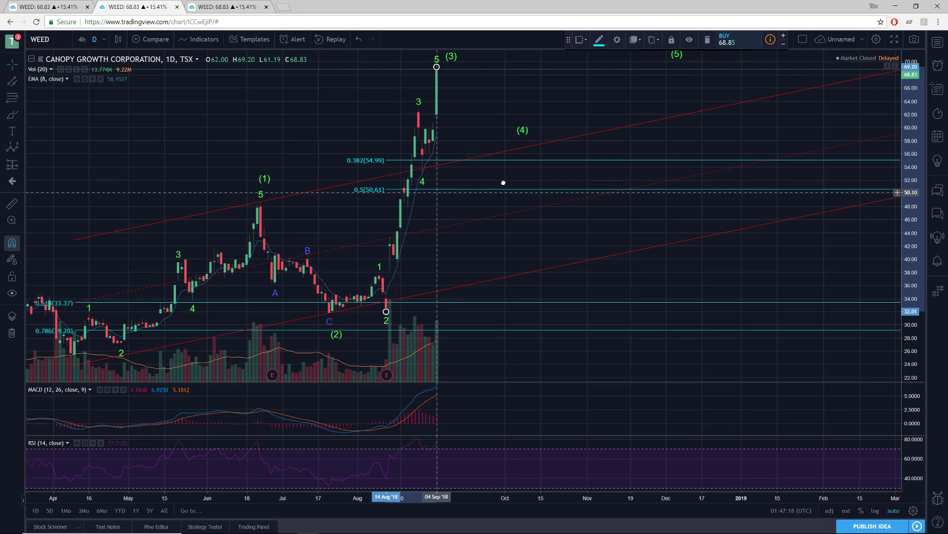
Lower the wave (4) point to about 55.87 near 19 Oct, just above 0.382 (54.99).
left_click(15, 63)
left_click(524, 250)
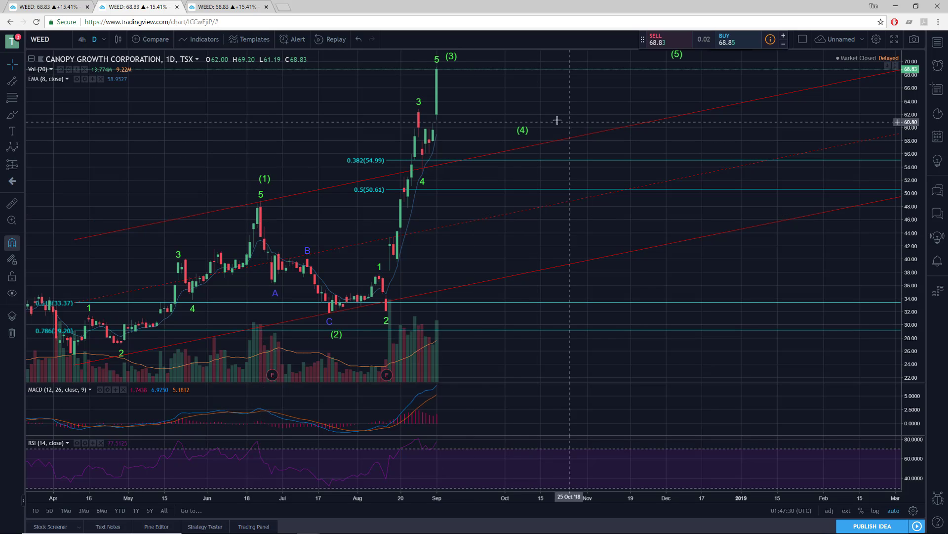
mouse_move(524, 123)
left_mouse_down()
mouse_move(509, 139)
mouse_move(555, 157)
left_mouse_up()
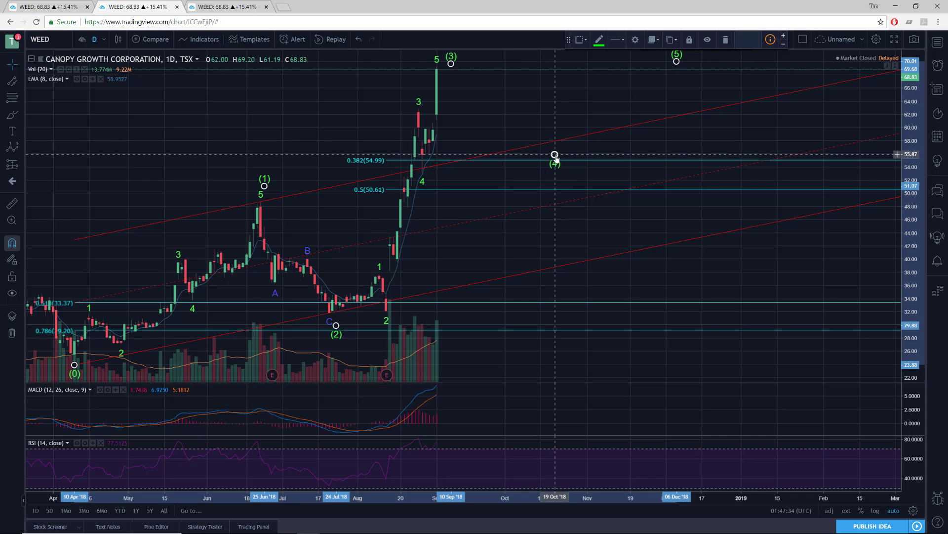
left_click(489, 165)
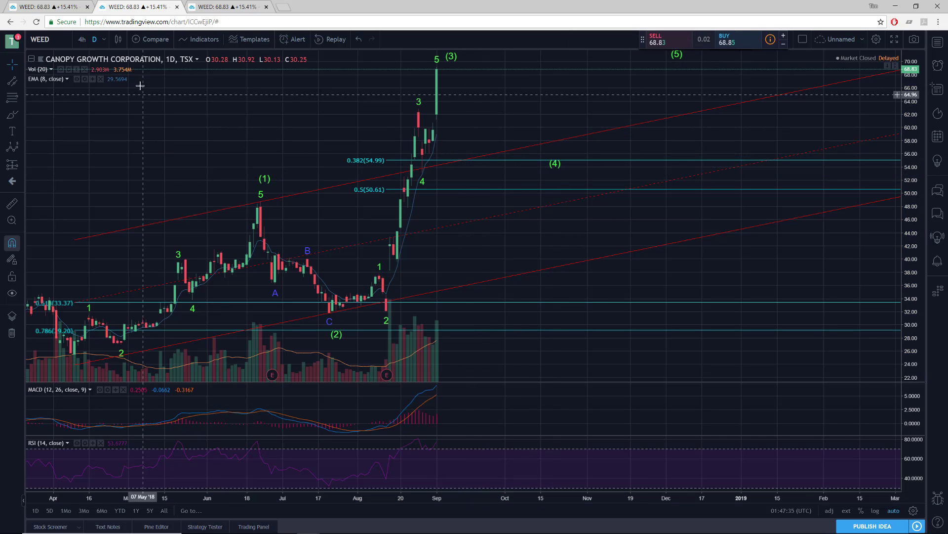
Draw a trend line from the wave (1) peak to the C low, then move it to start at wave (3).
left_click(14, 84)
left_click(44, 80)
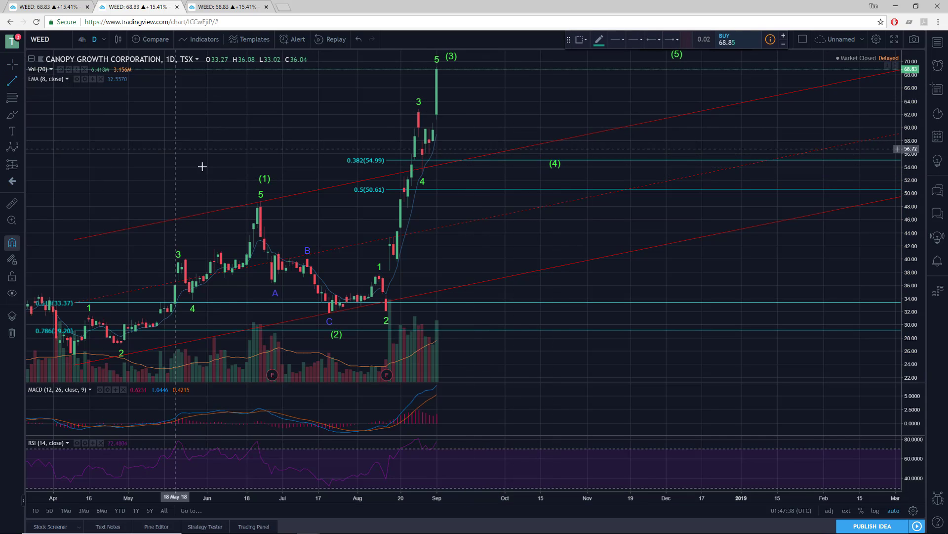
left_click(261, 201)
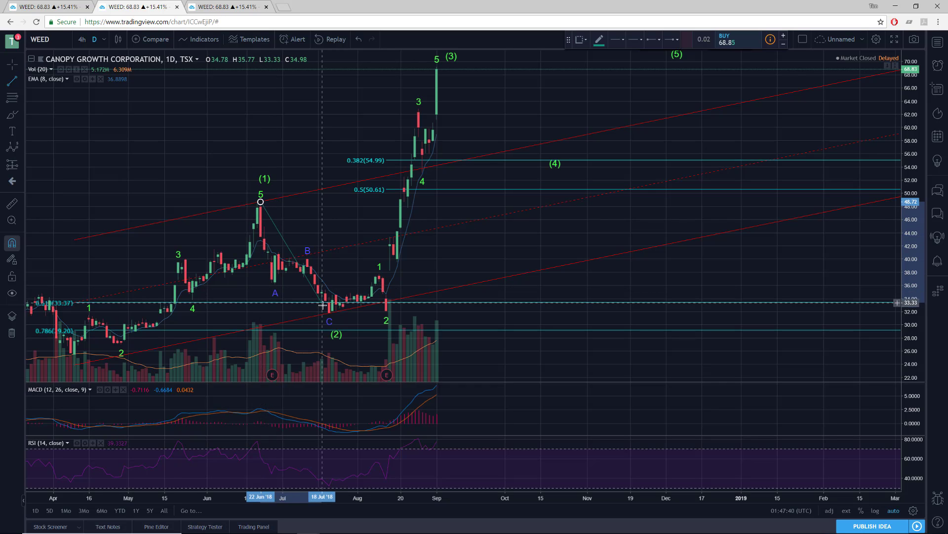
left_click(330, 308)
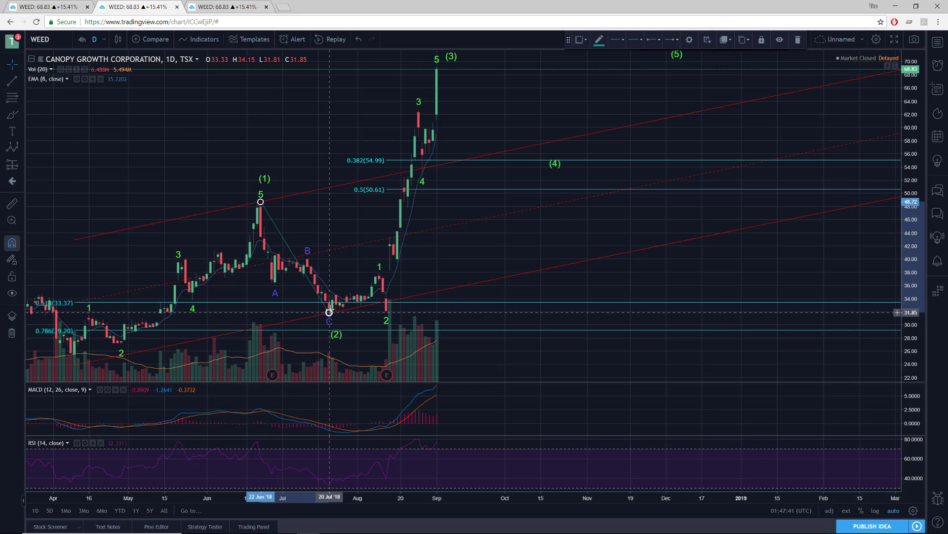
left_click(20, 69)
left_click(27, 67)
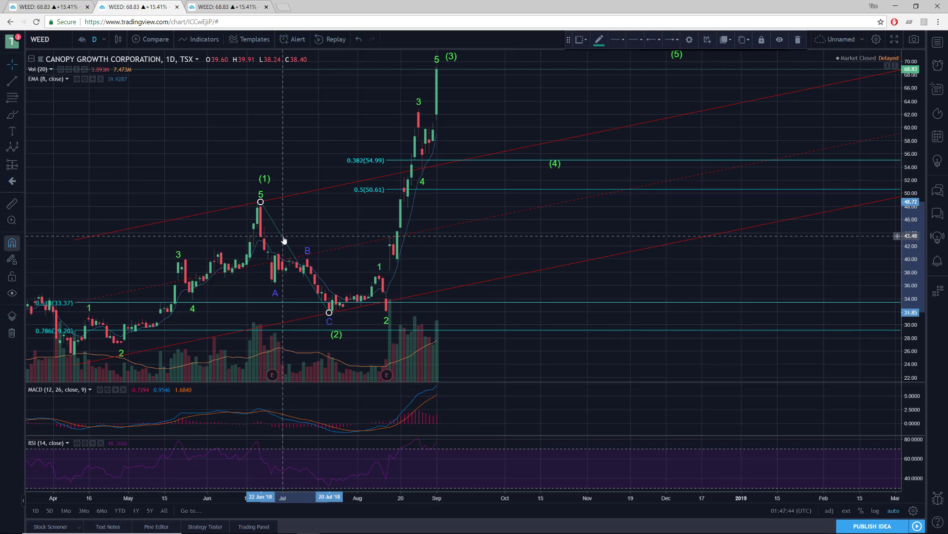
left_click_drag(282, 239, 458, 101)
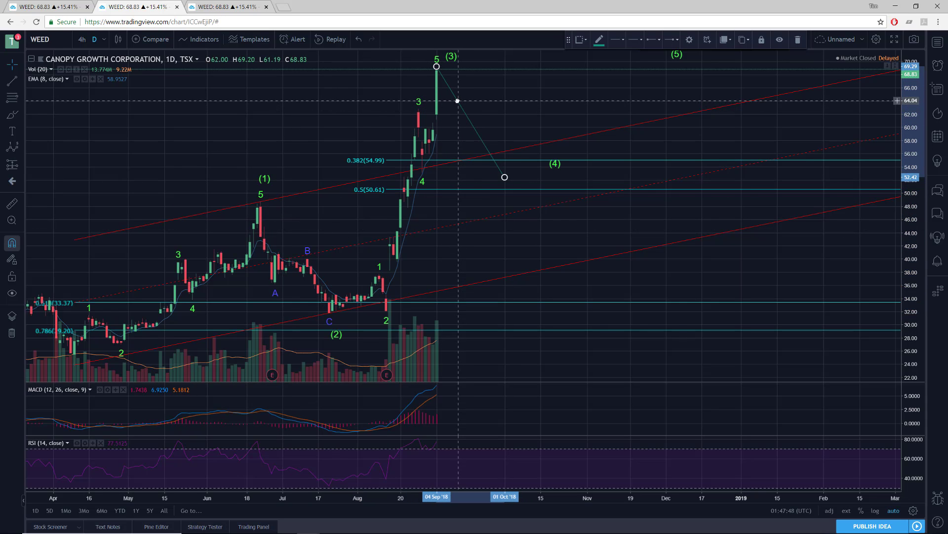
Place wave (4) at the trend line's lower end, around 53 in early October.
left_click_drag(554, 156, 517, 173)
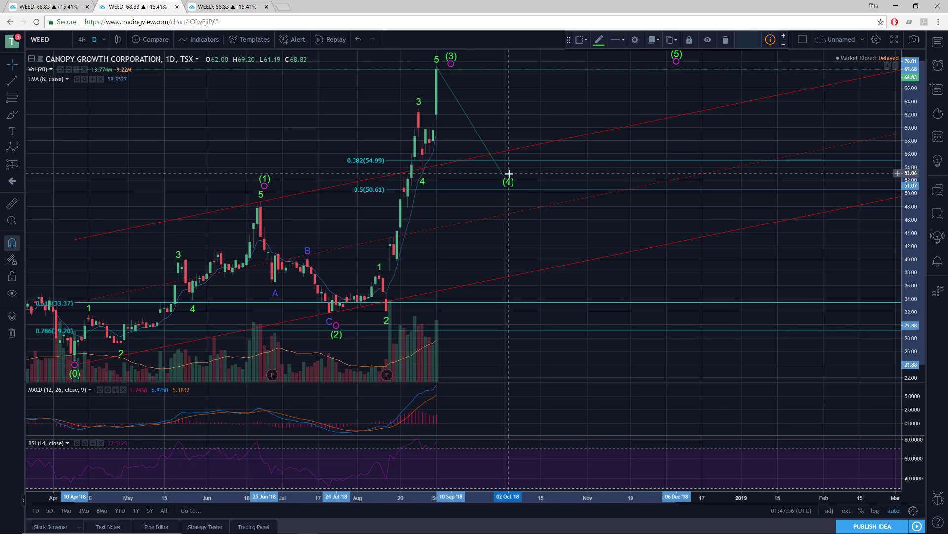
left_click_drag(508, 173, 509, 173)
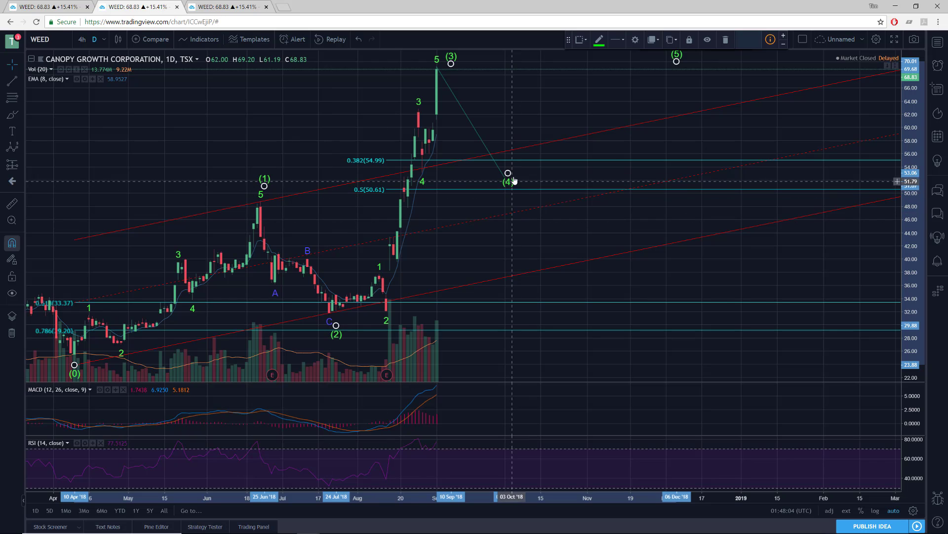
left_click(505, 144)
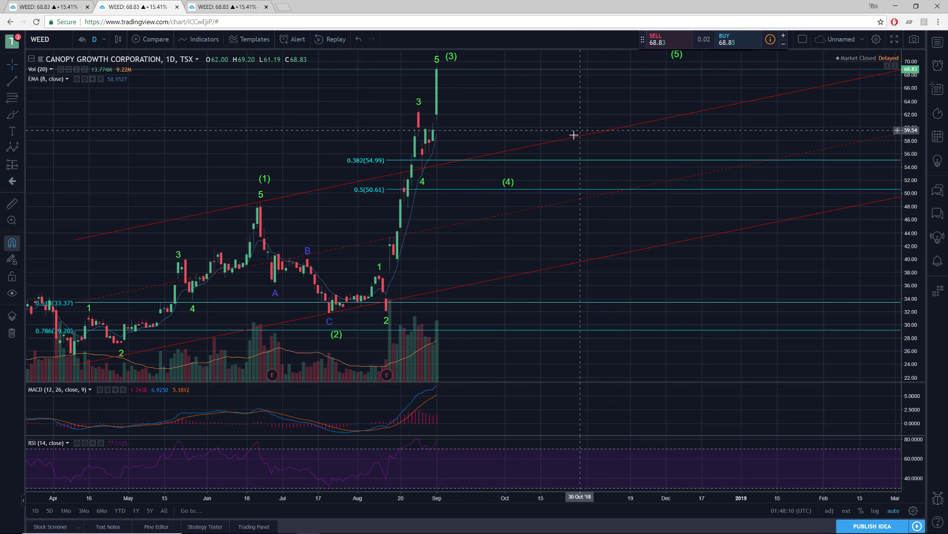
Shift the projected wave (5) point left to about 5 Nov 2018.
left_click(676, 59)
mouse_move(679, 56)
left_mouse_down()
mouse_move(580, 71)
mouse_move(603, 62)
mouse_move(595, 64)
left_mouse_up()
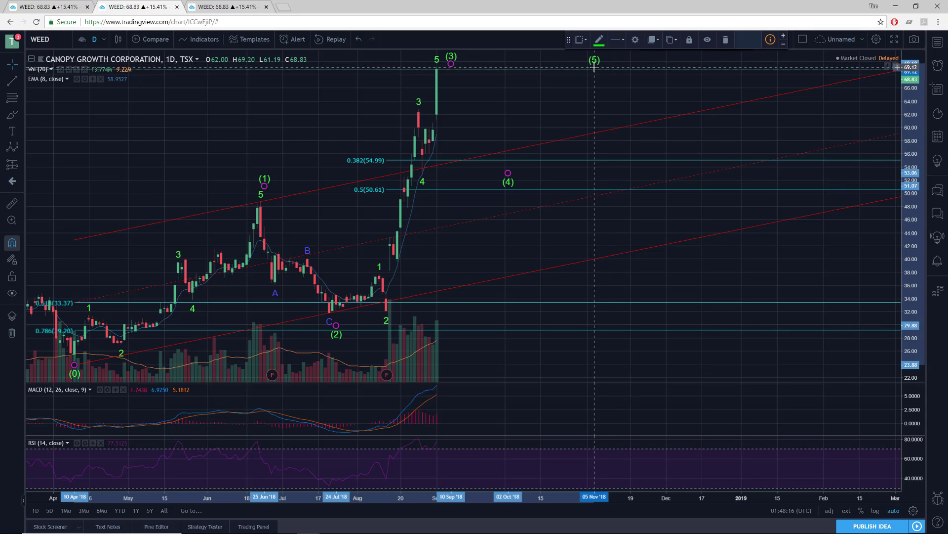
left_click(491, 100)
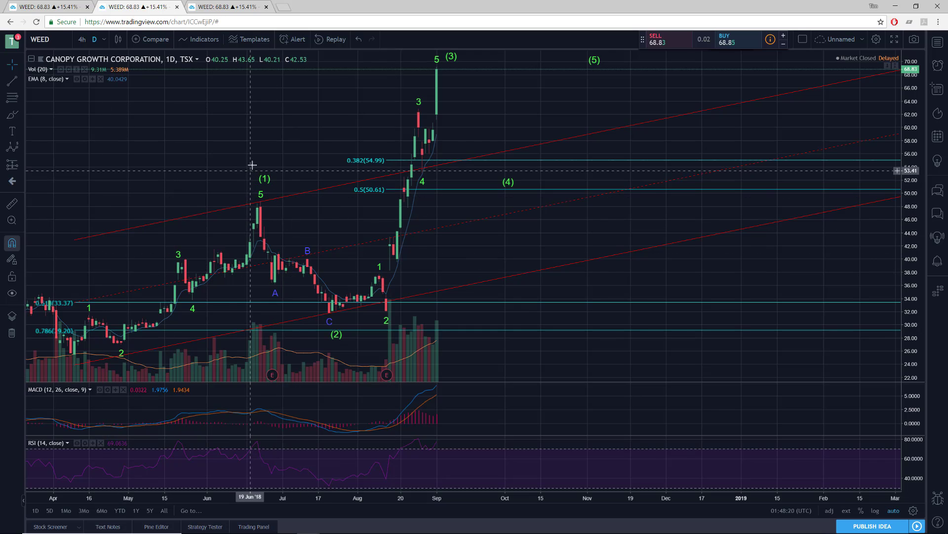
Pan and zoom the chart to review the 2017–2018 history and the projected count.
left_click_drag(254, 121, 454, 140)
scroll(454, 140, "up", 5)
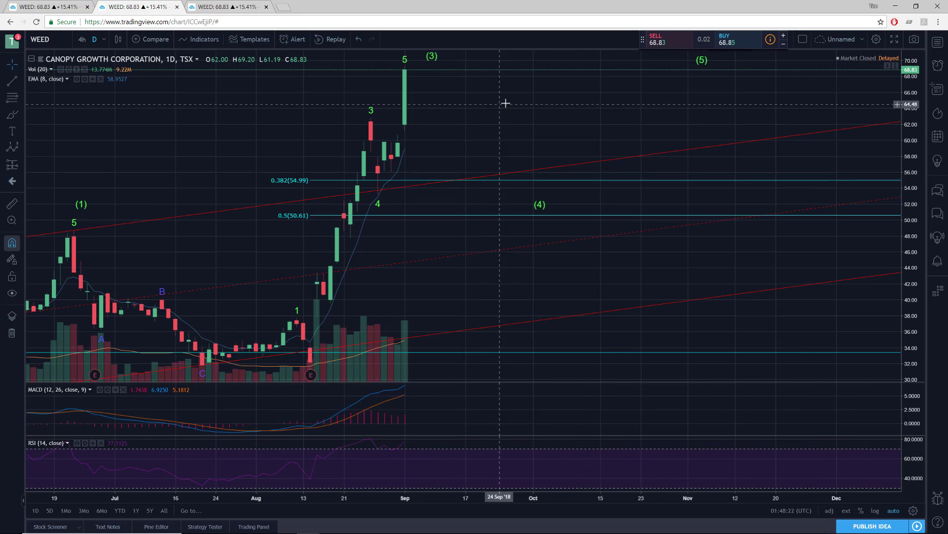
left_click_drag(504, 100, 605, 108)
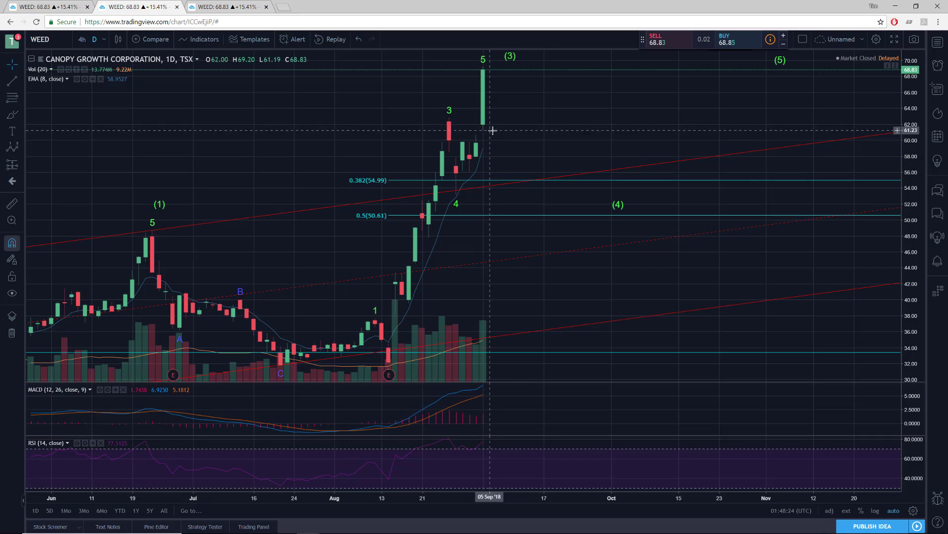
scroll(578, 118, "down", 3)
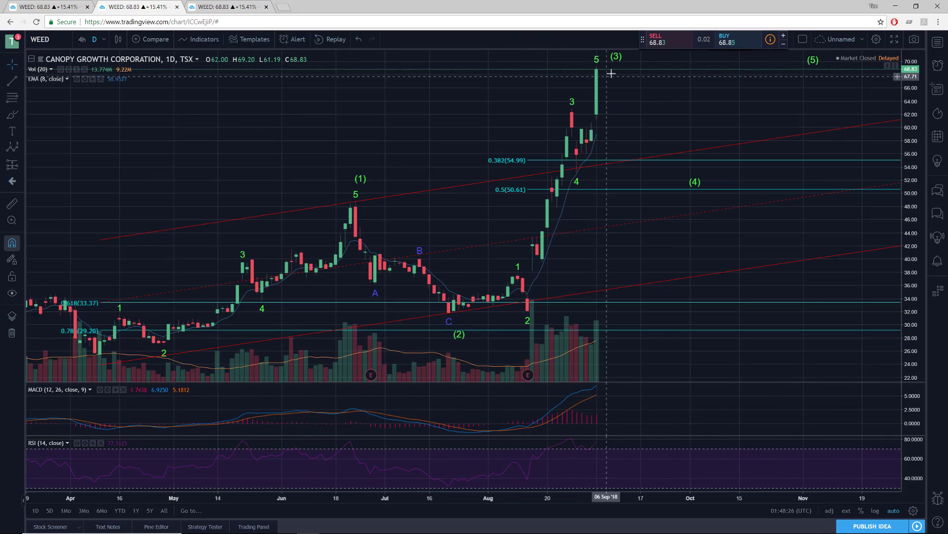
left_click_drag(283, 133, 167, 216)
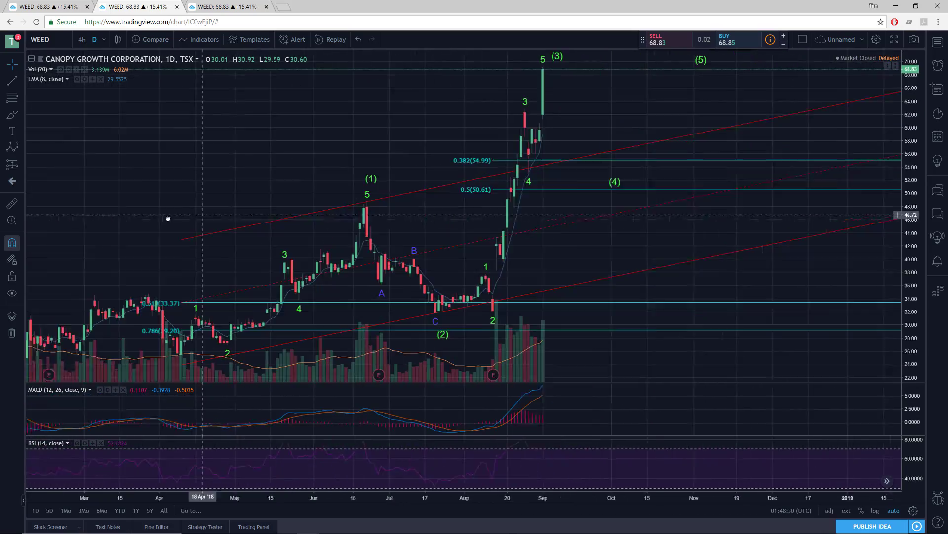
scroll(375, 167, "up", 4)
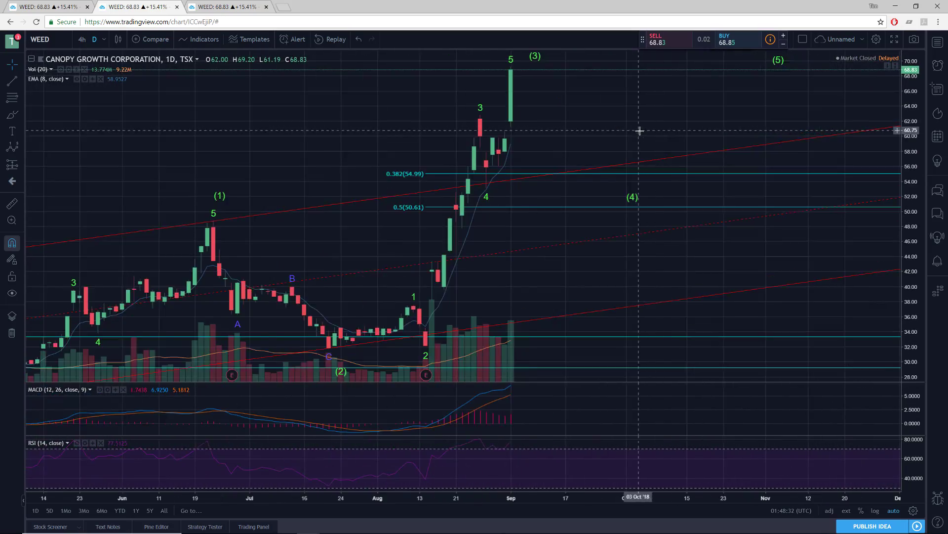
left_click_drag(520, 148, 523, 119)
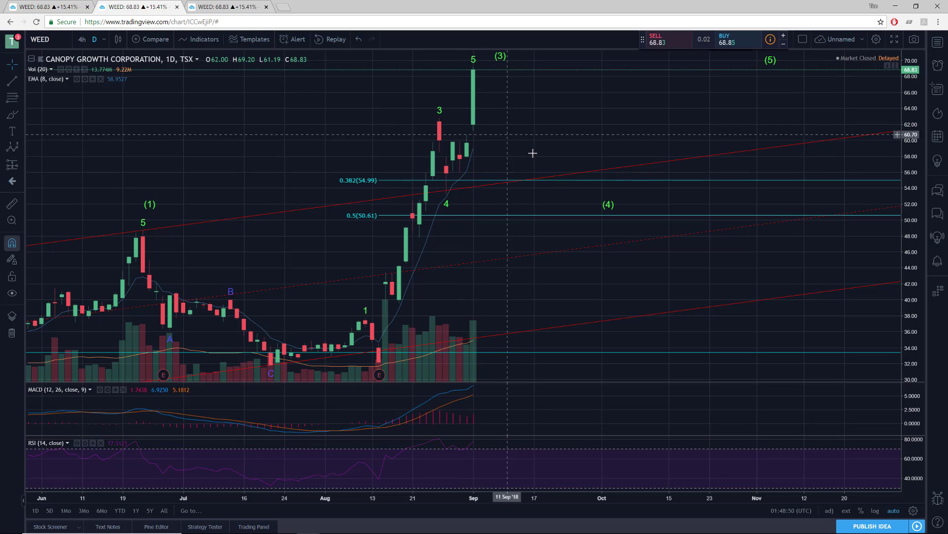
left_click_drag(557, 107, 545, 101)
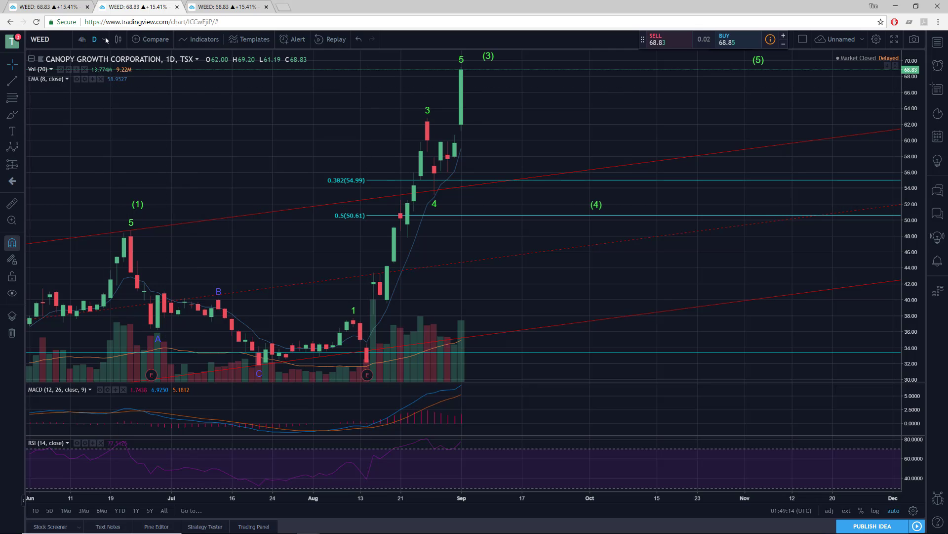
left_click(104, 39)
left_click(148, 234)
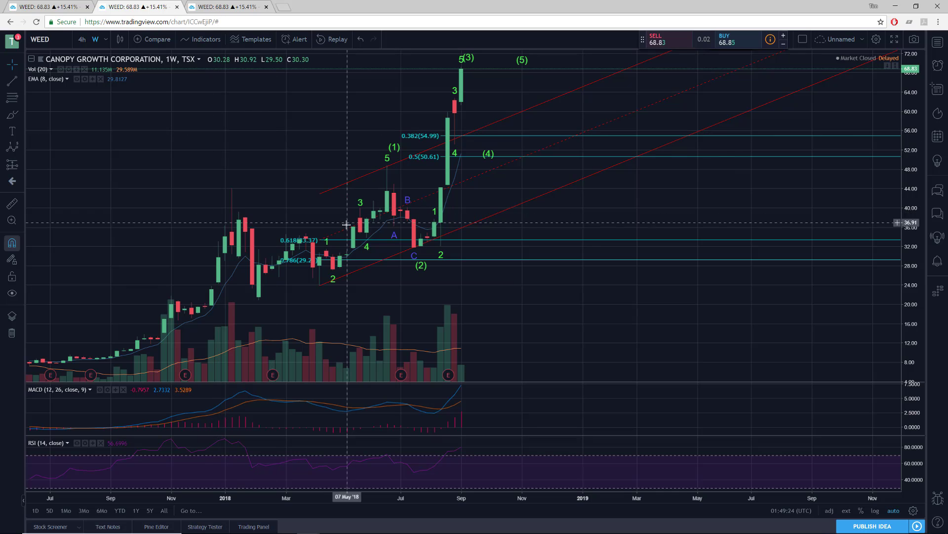
left_click(107, 41)
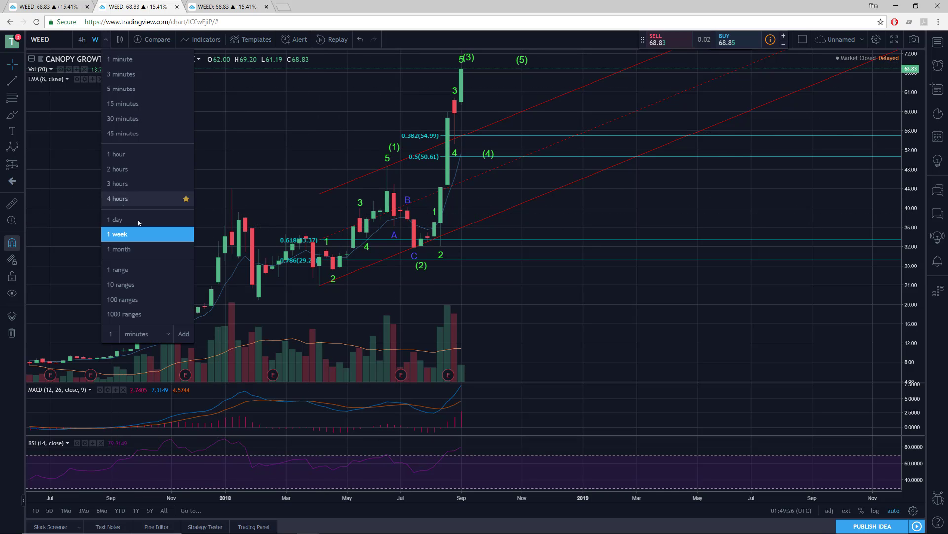
left_click(136, 218)
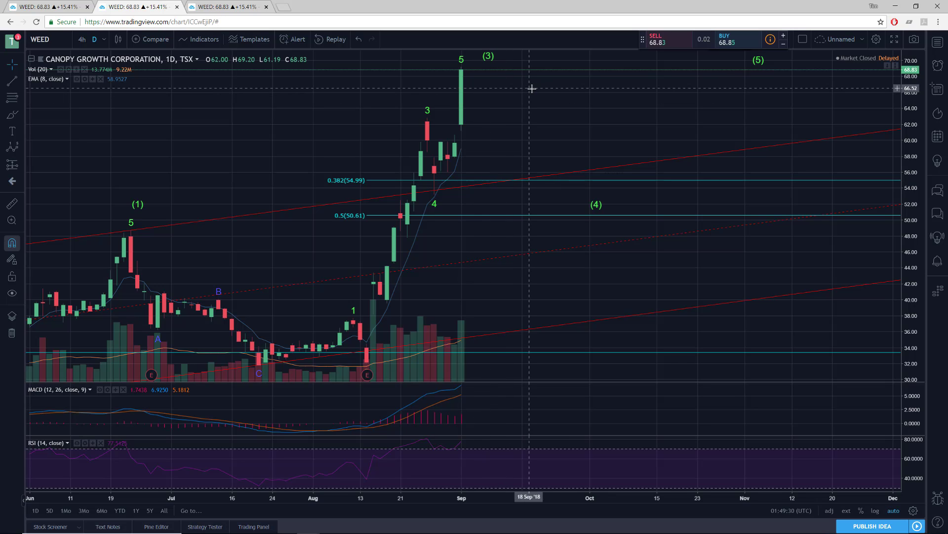
left_click_drag(532, 88, 535, 89)
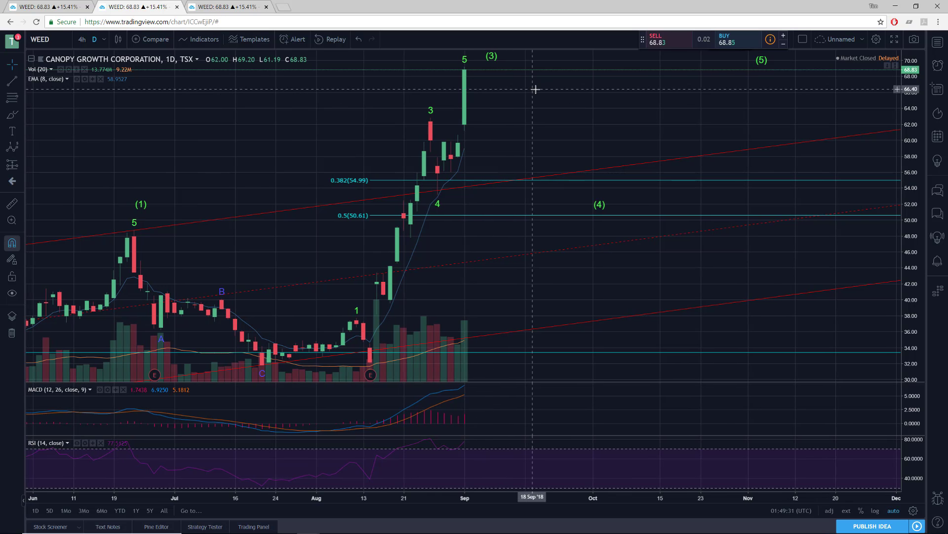
Show the 15-minute WEED chart and pan to the 23 Aug to early September candles.
left_click(50, 5)
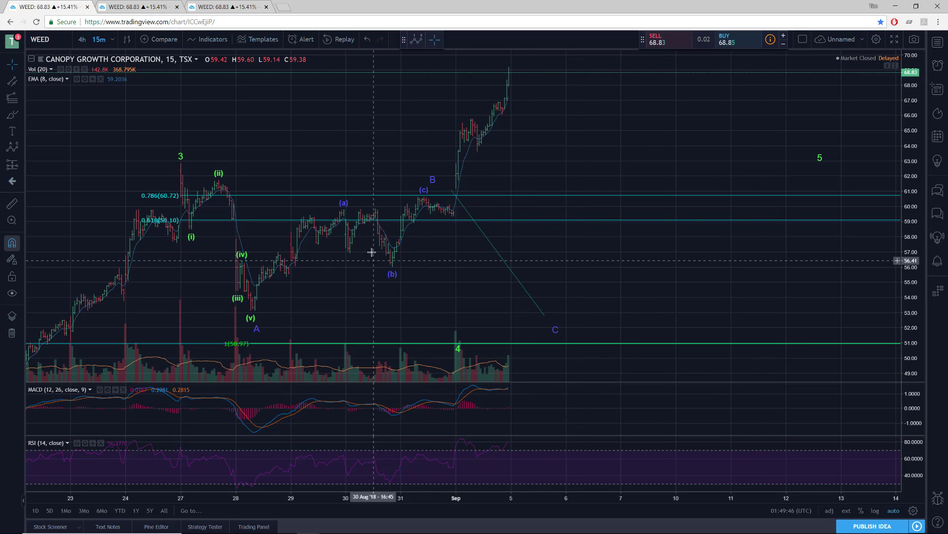
left_click_drag(593, 173, 547, 146)
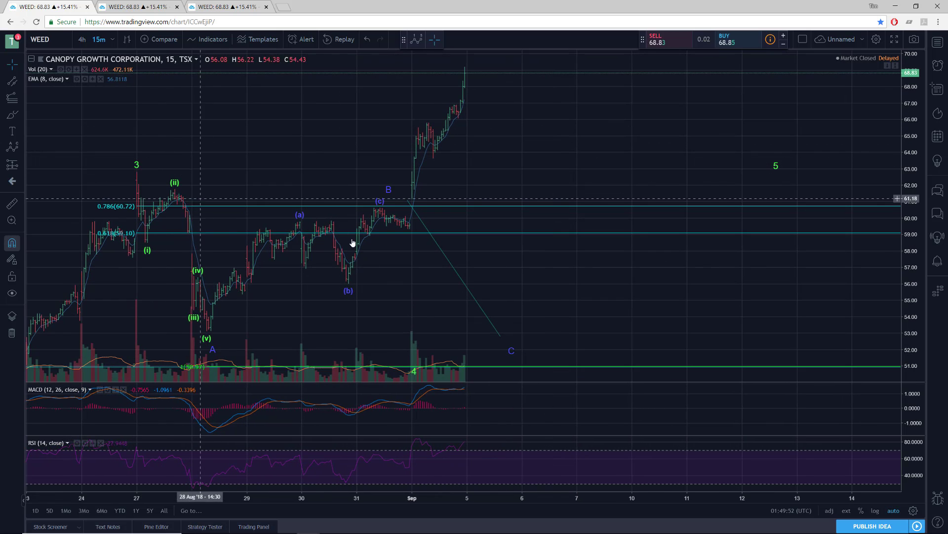
left_click_drag(599, 128, 602, 128)
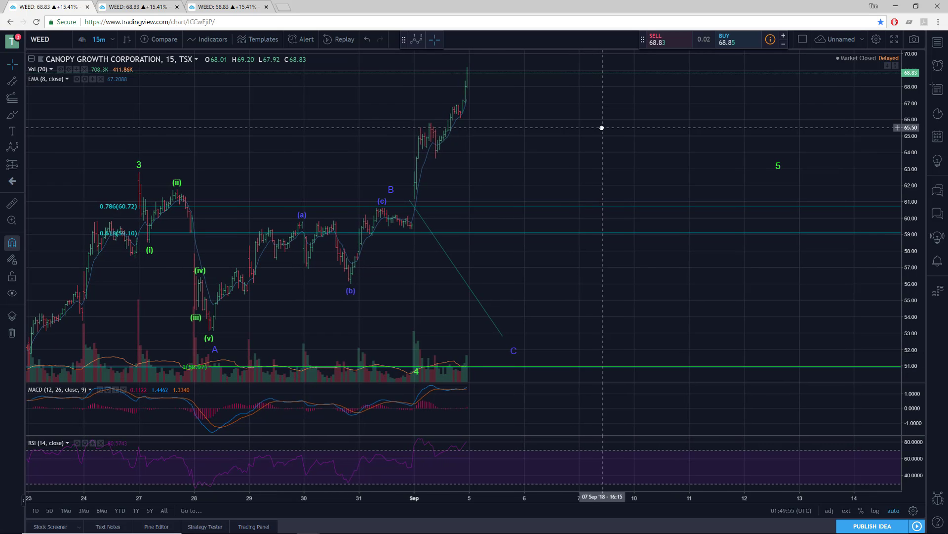
On the alternate count chart, close the HYCM ad and move subwave (iii) to the latest high.
left_click(224, 7)
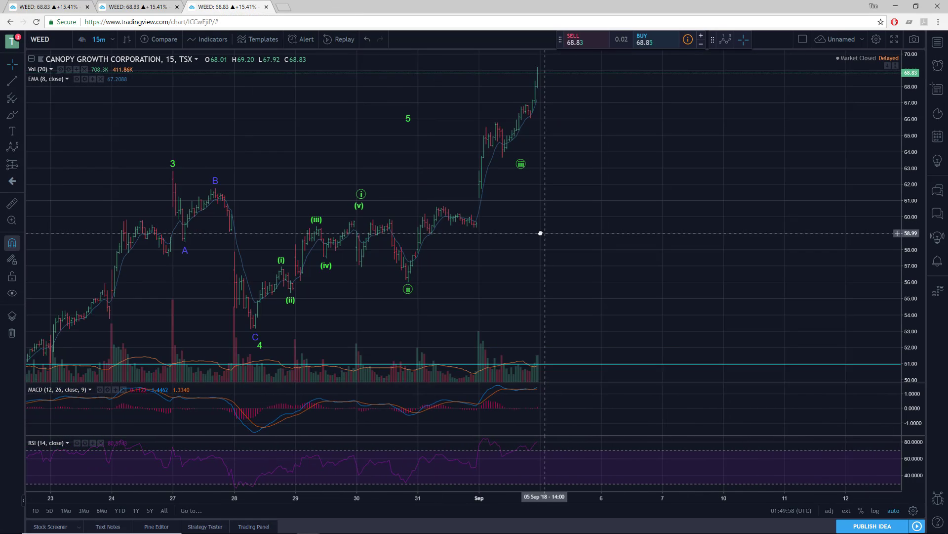
left_click_drag(540, 233, 537, 233)
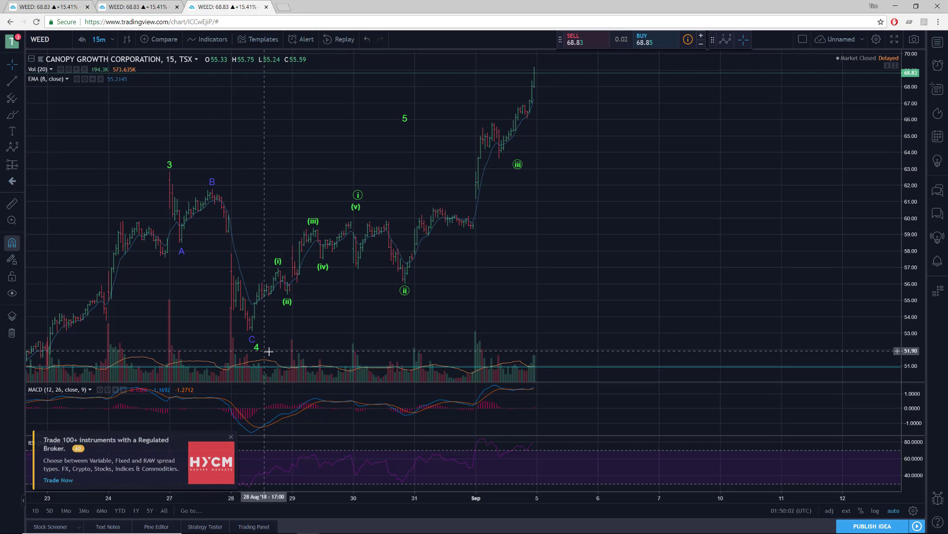
left_click(231, 435)
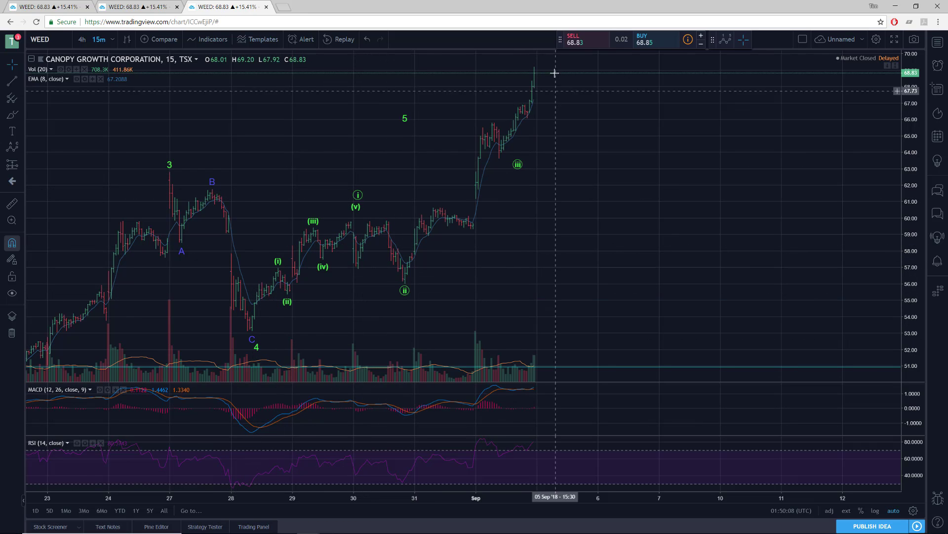
left_click(518, 170)
mouse_move(518, 170)
left_mouse_down()
mouse_move(543, 91)
mouse_move(540, 59)
left_mouse_up()
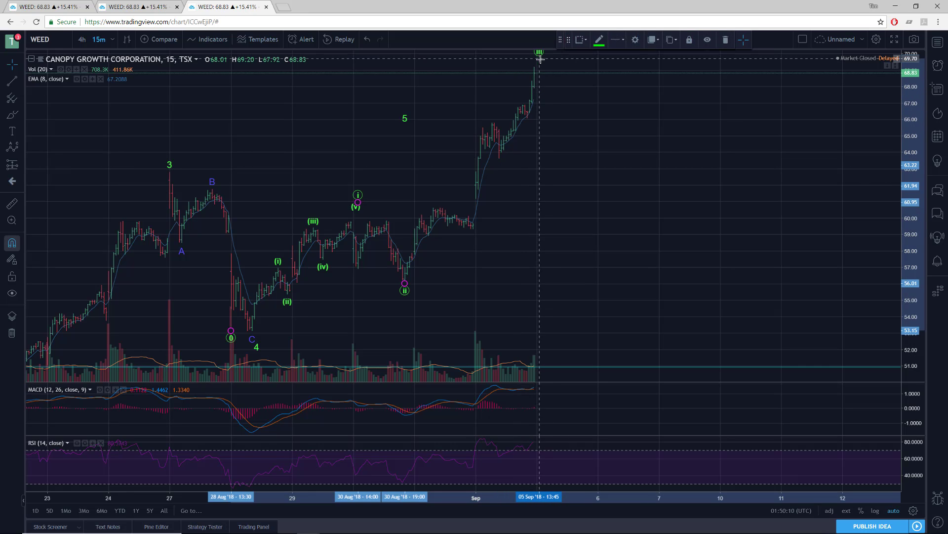
left_click(553, 155)
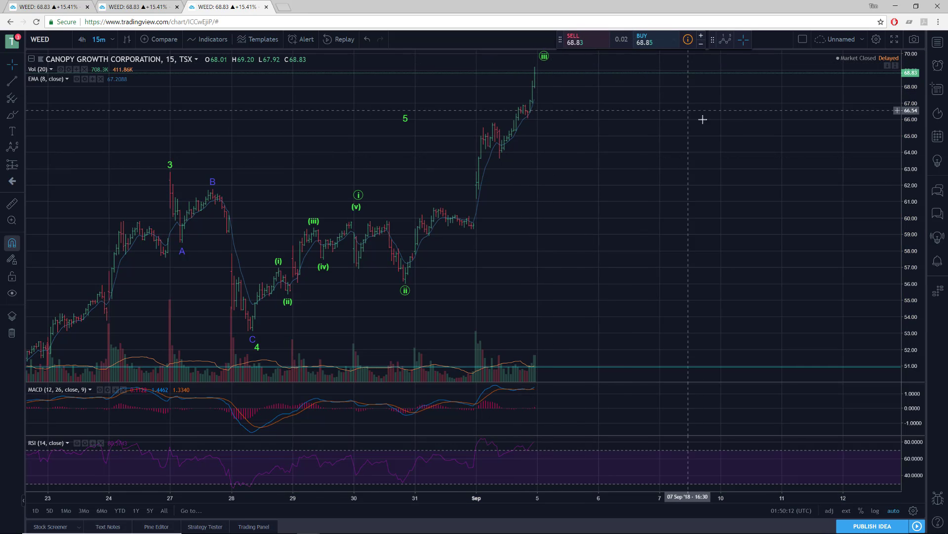
Pan into future space and project subwave (iv) ahead at around 66.
scroll(791, 120, "right", 3)
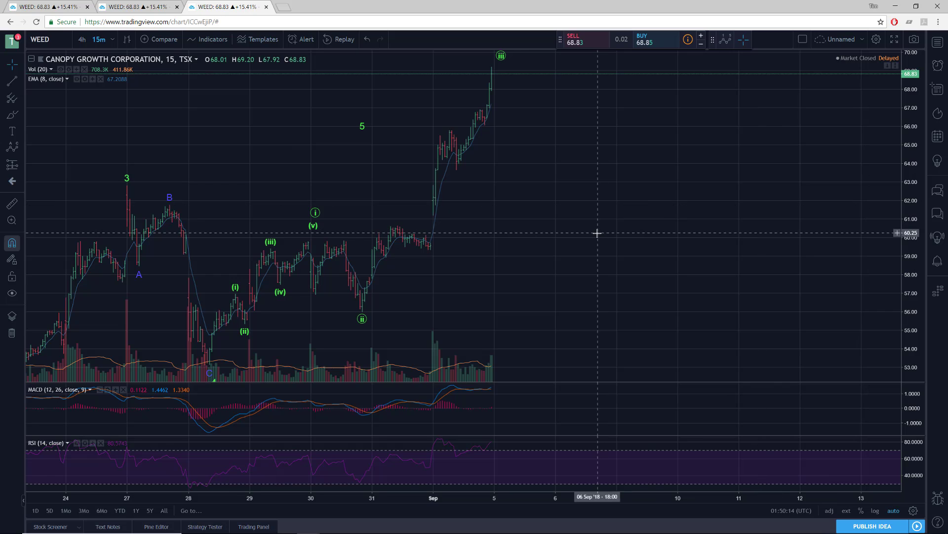
left_click_drag(597, 229, 496, 229)
mouse_move(820, 208)
left_mouse_down()
mouse_move(502, 153)
mouse_move(474, 129)
left_mouse_up()
mouse_move(686, 153)
left_mouse_down()
mouse_move(602, 218)
mouse_move(406, 201)
mouse_move(674, 212)
mouse_move(465, 195)
mouse_move(544, 217)
left_mouse_up()
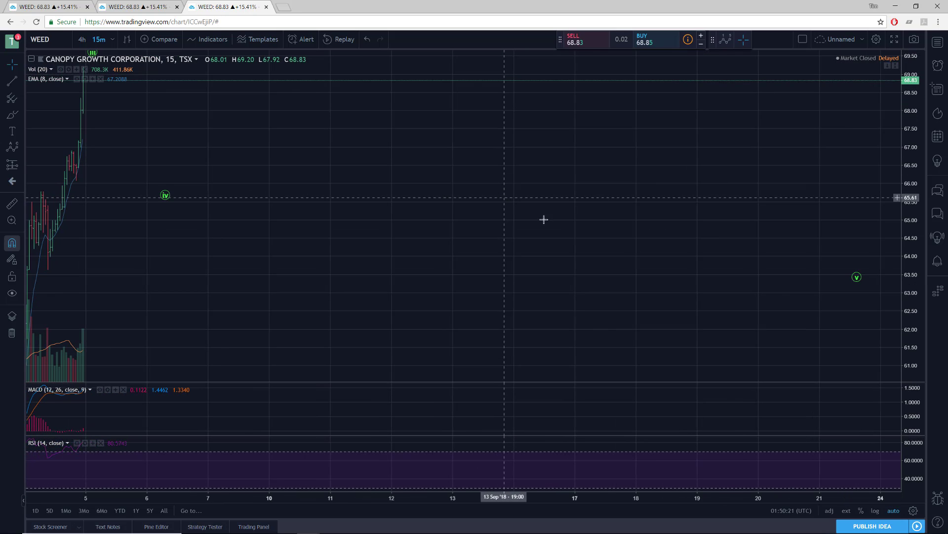
Place subwave (v) at about 70.5 near 7 Sep and move the wave 5 label beside it.
left_click(857, 283)
left_click_drag(858, 285, 211, 129)
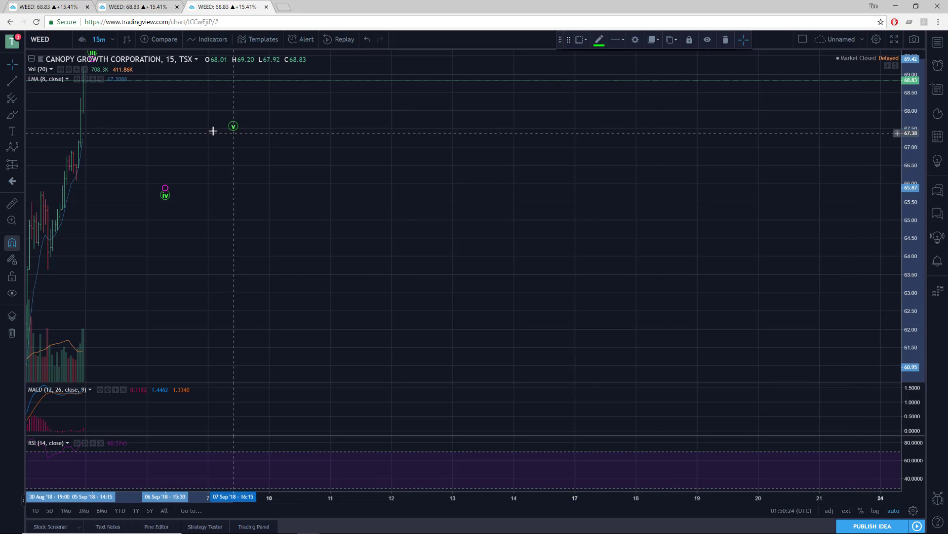
mouse_move(535, 247)
left_mouse_down()
mouse_move(637, 256)
mouse_move(703, 180)
left_mouse_up()
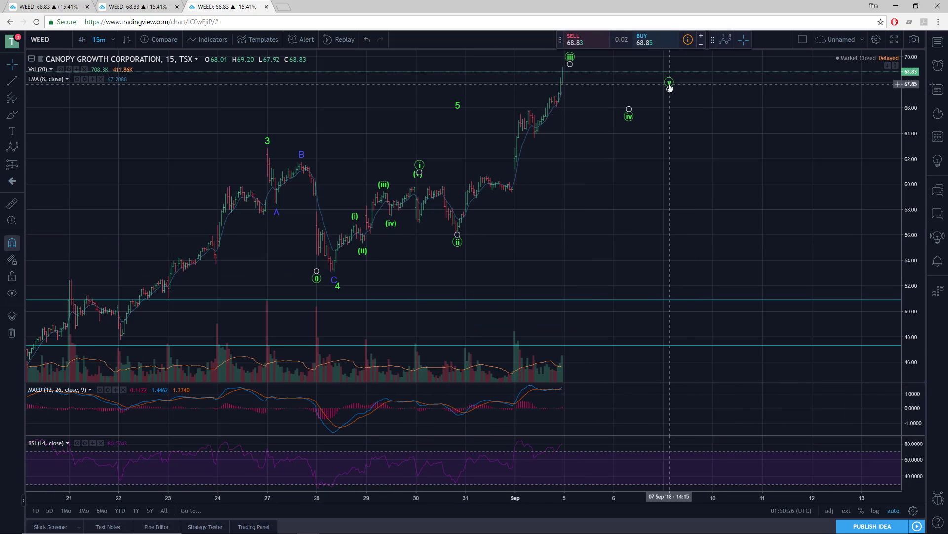
left_click_drag(669, 88, 667, 59)
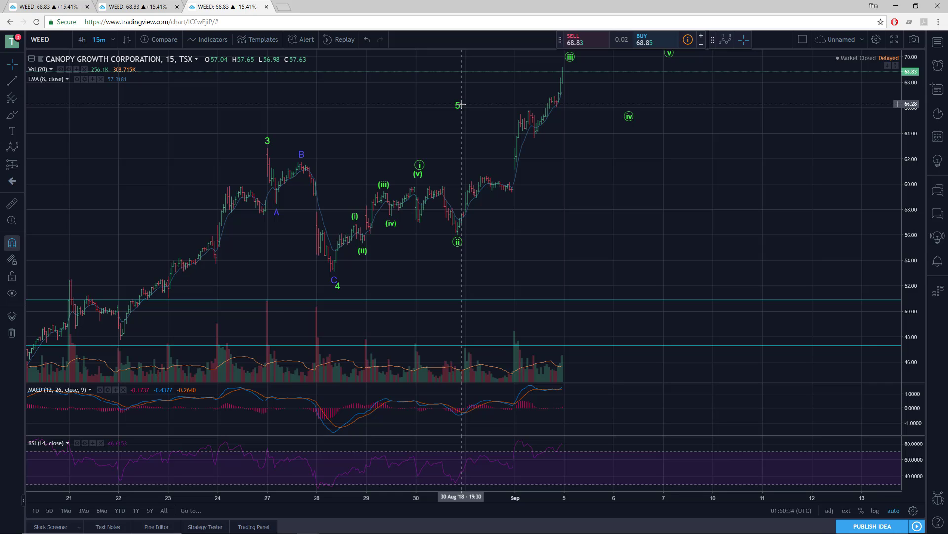
left_click_drag(458, 106, 672, 63)
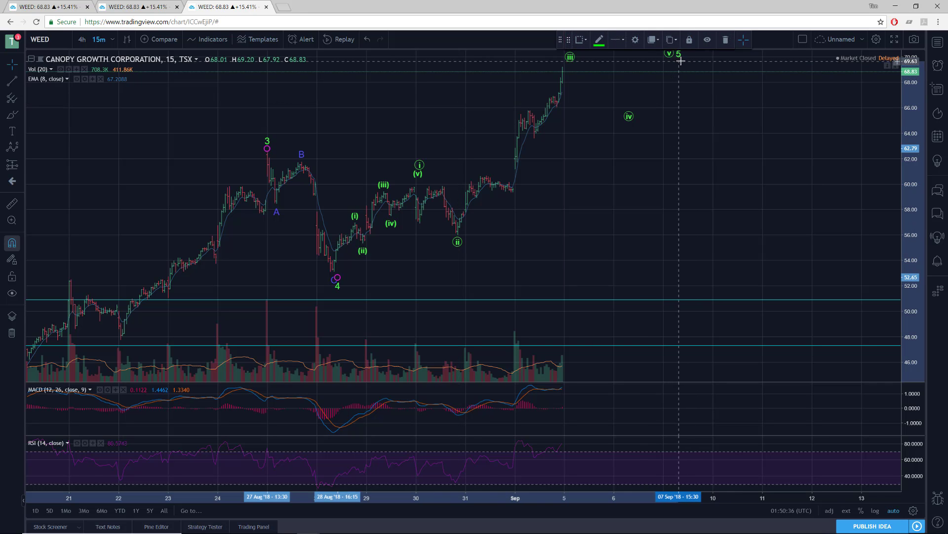
Review the 15-minute count with pans and zooms, then switch to the daily WEED chart.
left_click_drag(638, 222, 466, 219)
scroll(557, 144, "down", 2)
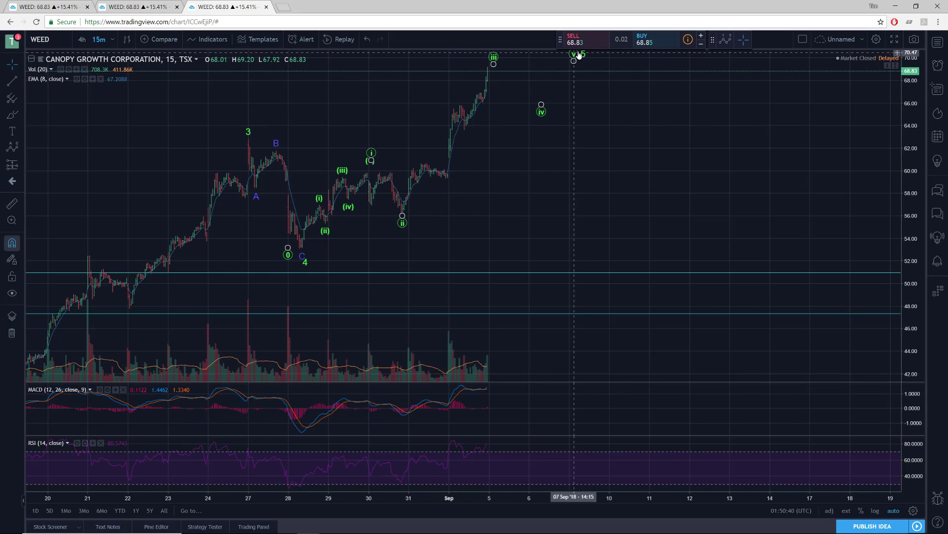
left_click(583, 62)
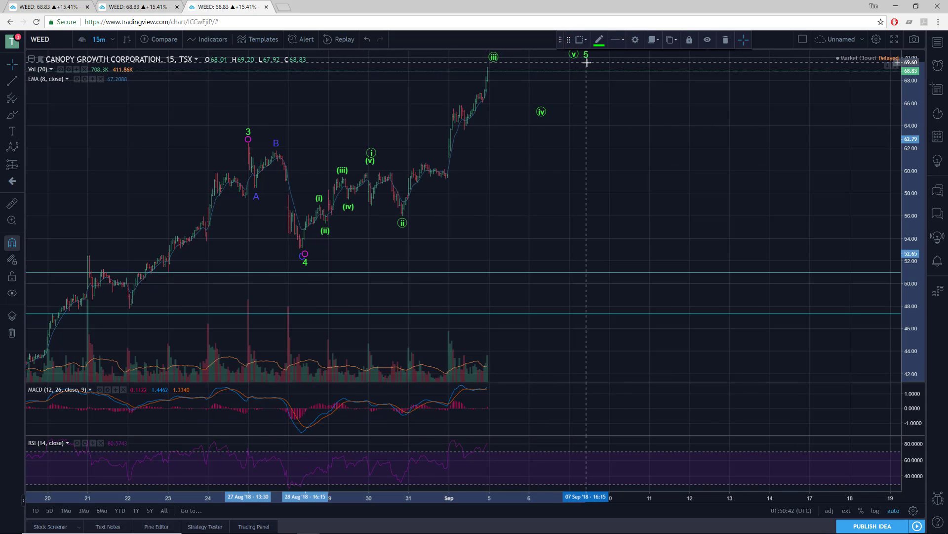
left_click_drag(500, 212, 497, 212)
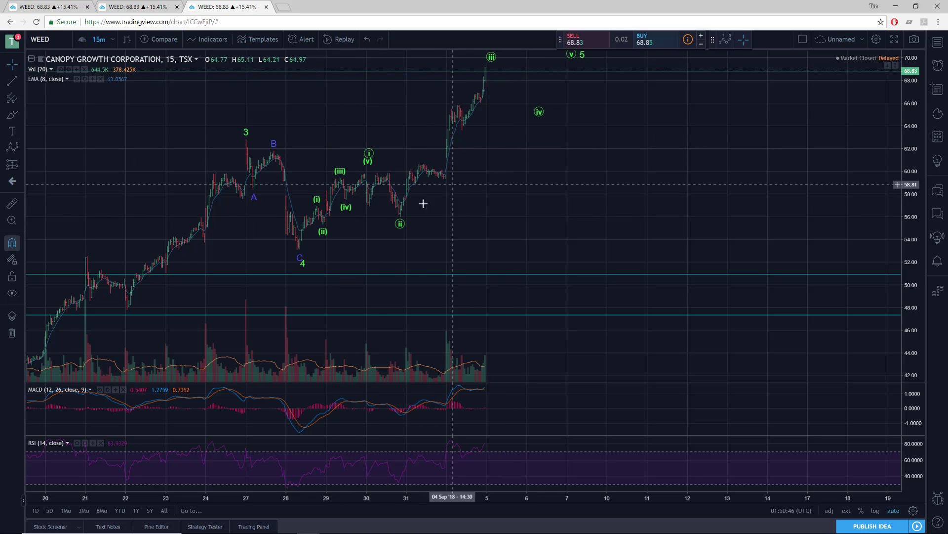
left_click_drag(527, 207, 438, 217)
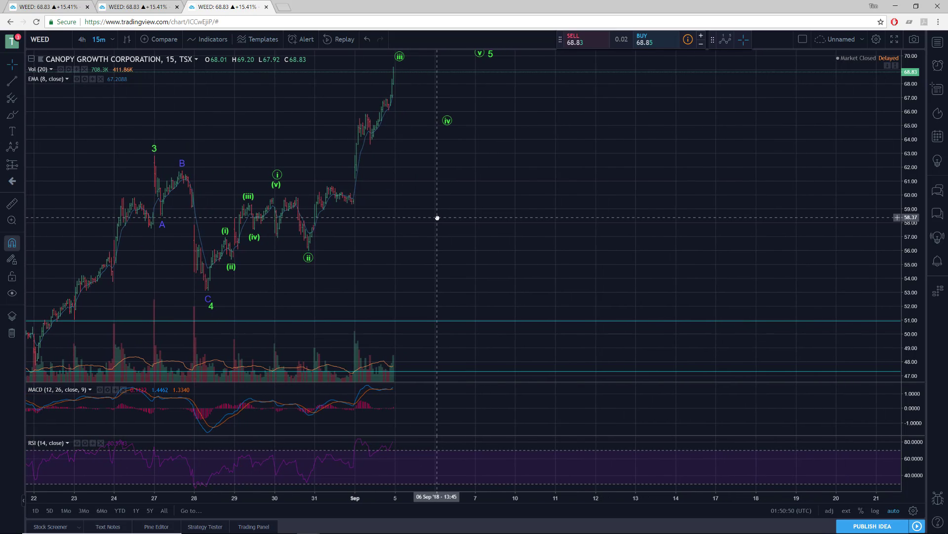
mouse_move(459, 182)
left_mouse_down()
mouse_move(438, 193)
mouse_move(449, 187)
left_mouse_up()
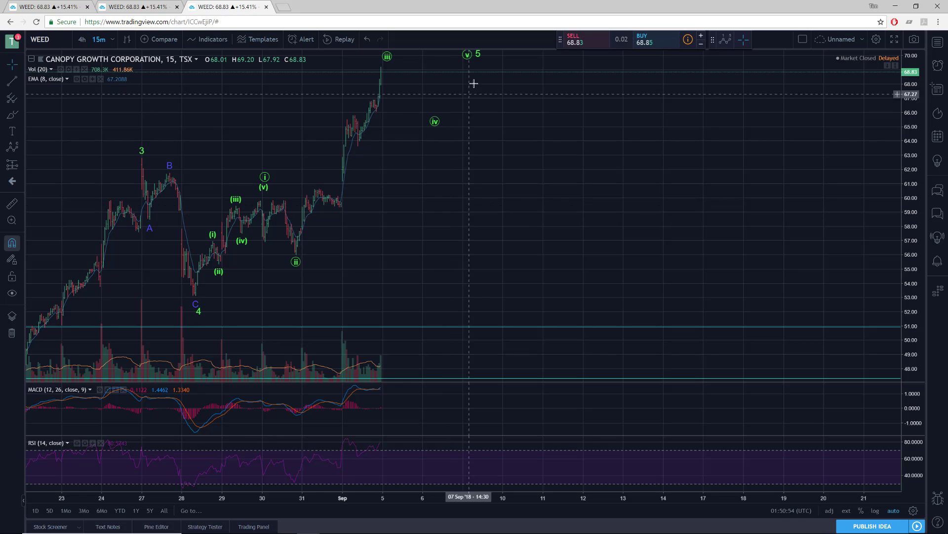
mouse_move(523, 177)
left_mouse_down()
mouse_move(510, 175)
mouse_move(518, 174)
left_mouse_up()
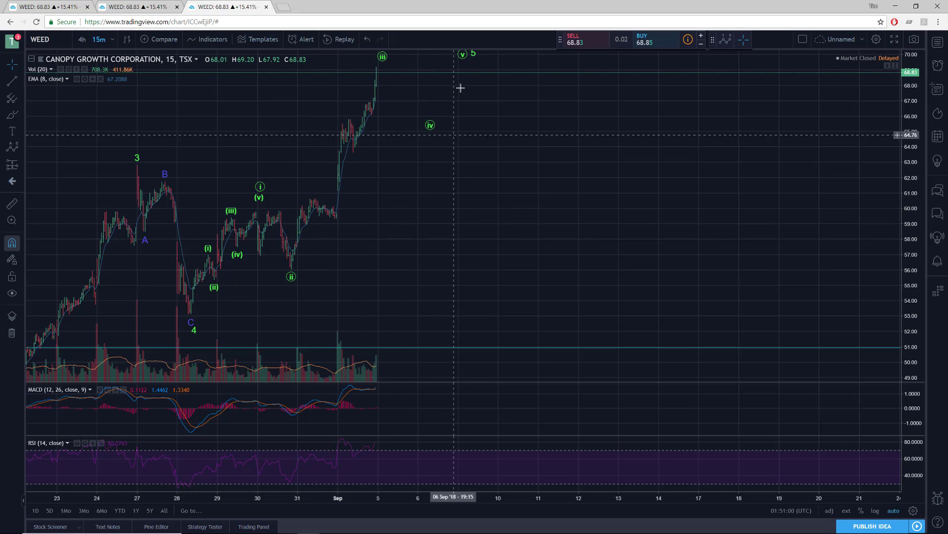
scroll(531, 103, "down", 1)
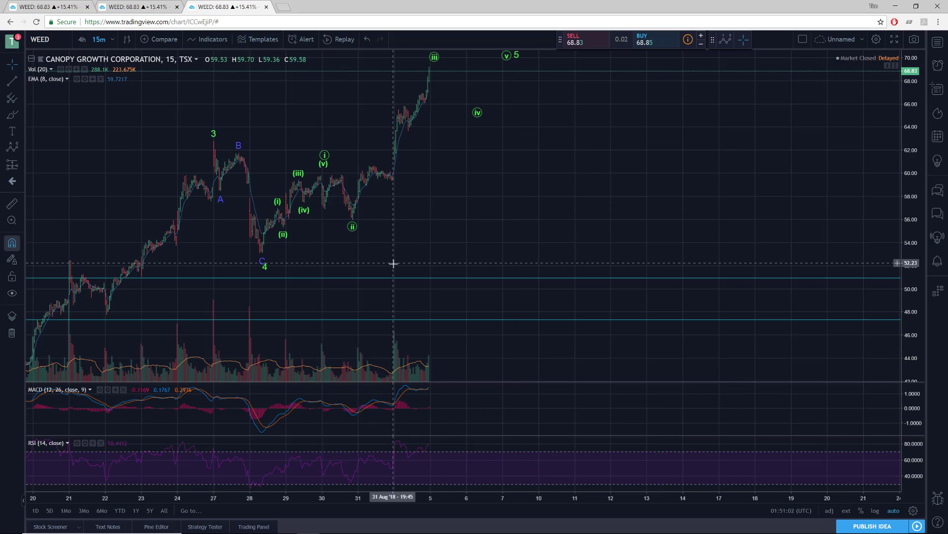
left_click(132, 7)
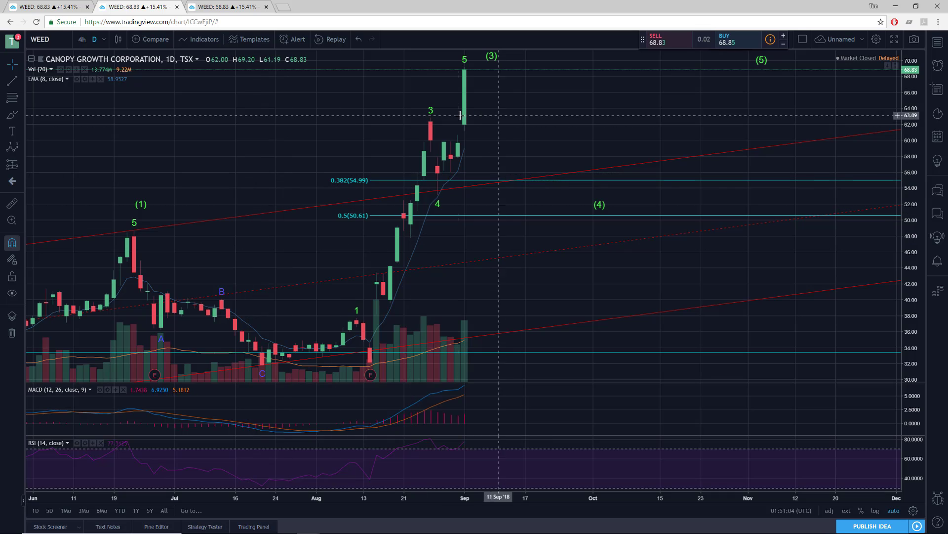
left_click(495, 59)
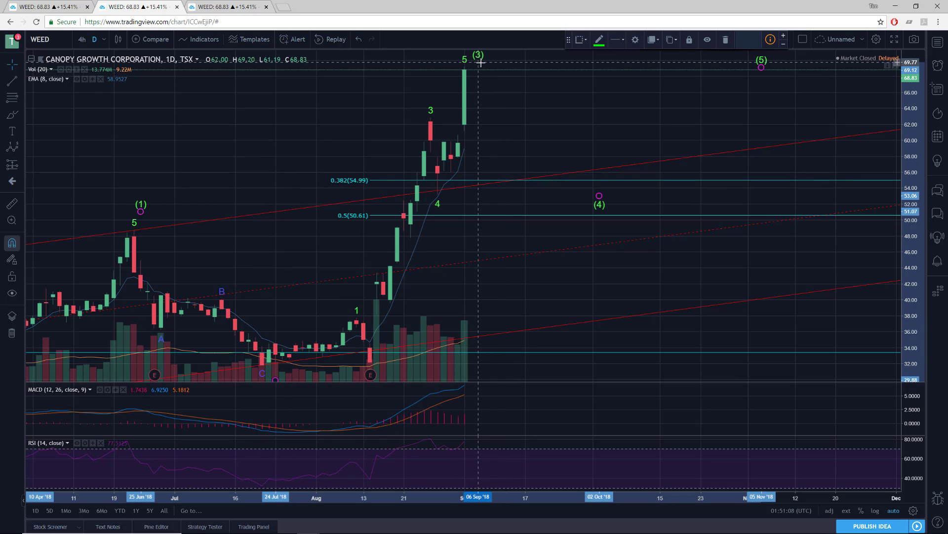
left_click(470, 106)
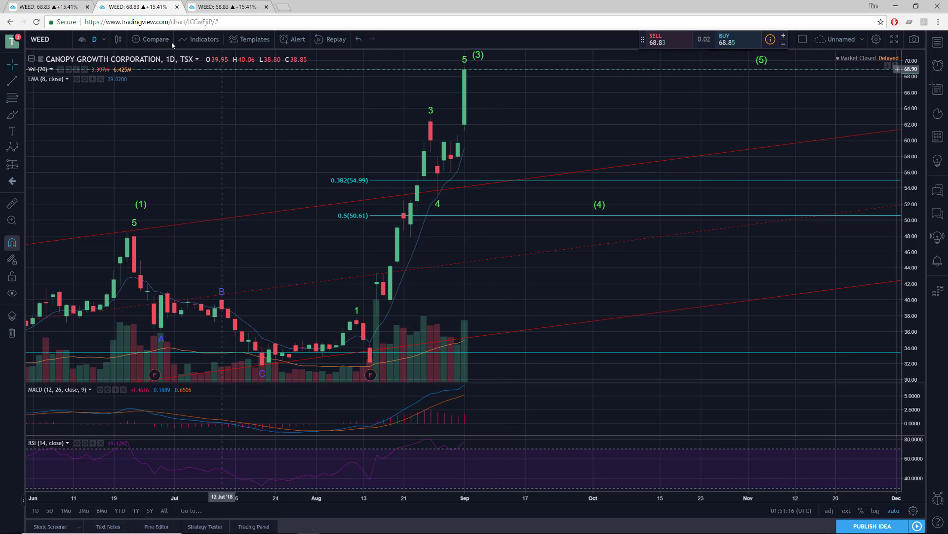
left_click(219, 2)
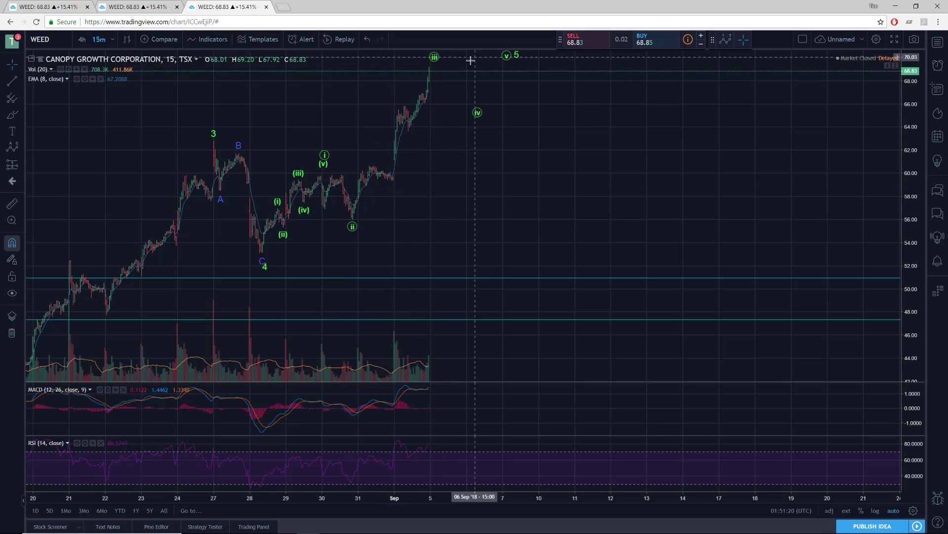
left_click(106, 4)
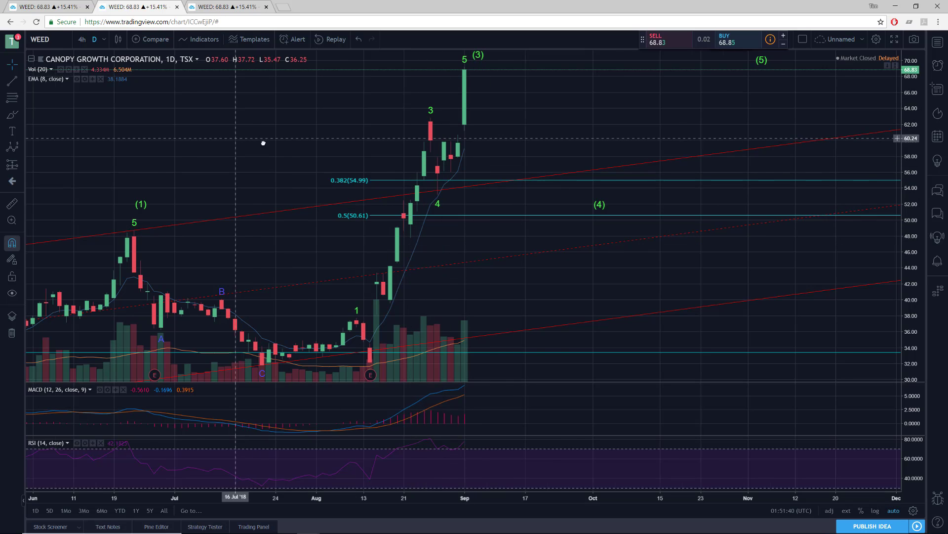
scroll(263, 142, "down", 1)
left_click_drag(263, 142, 334, 152)
scroll(404, 149, "down", 1)
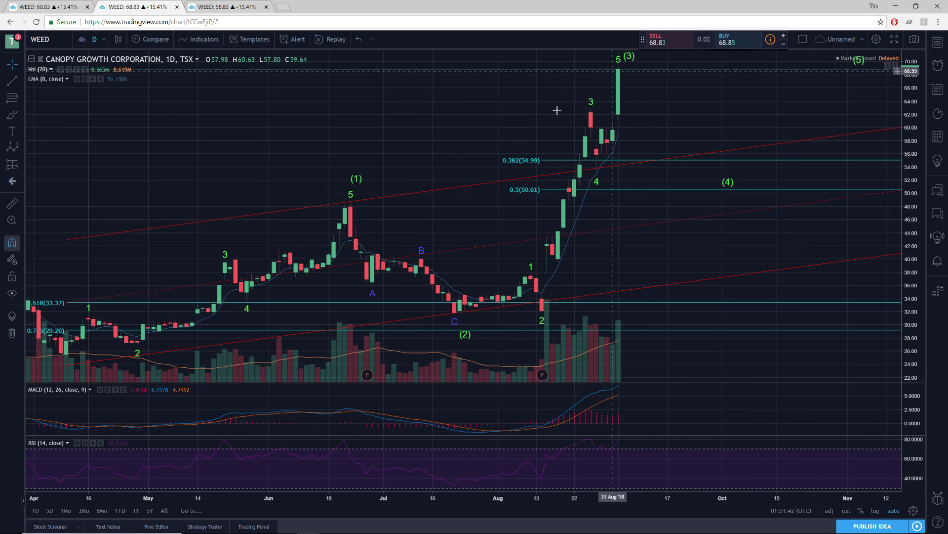
scroll(522, 133, "down", 1)
scroll(286, 254, "down", 2)
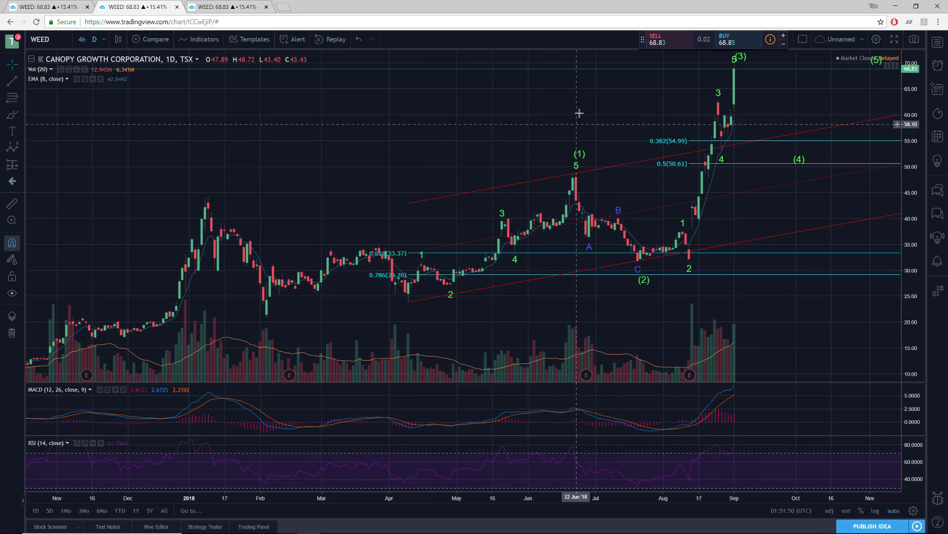
left_click_drag(576, 106, 349, 87)
scroll(349, 91, "up", 2)
left_click_drag(227, 146, 509, 158)
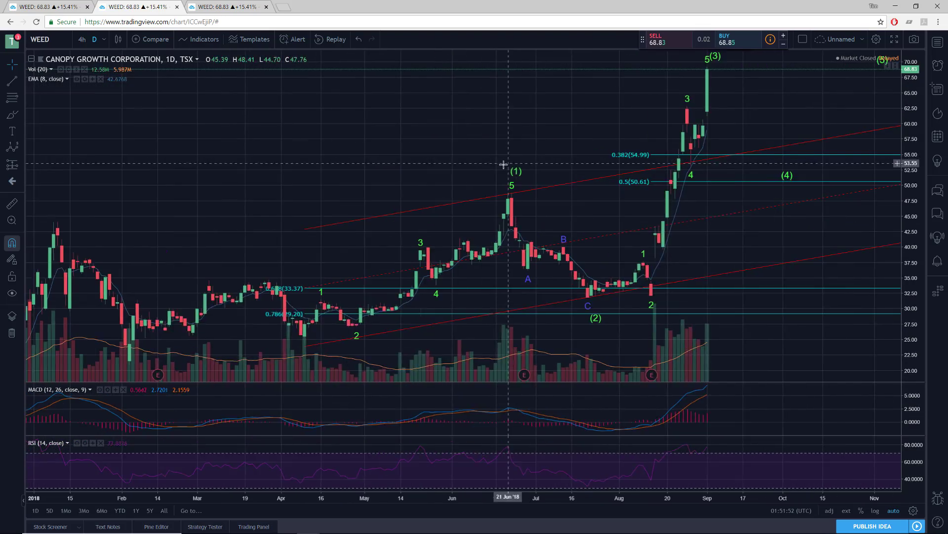
scroll(416, 155, "up", 2)
left_click_drag(321, 133, 239, 139)
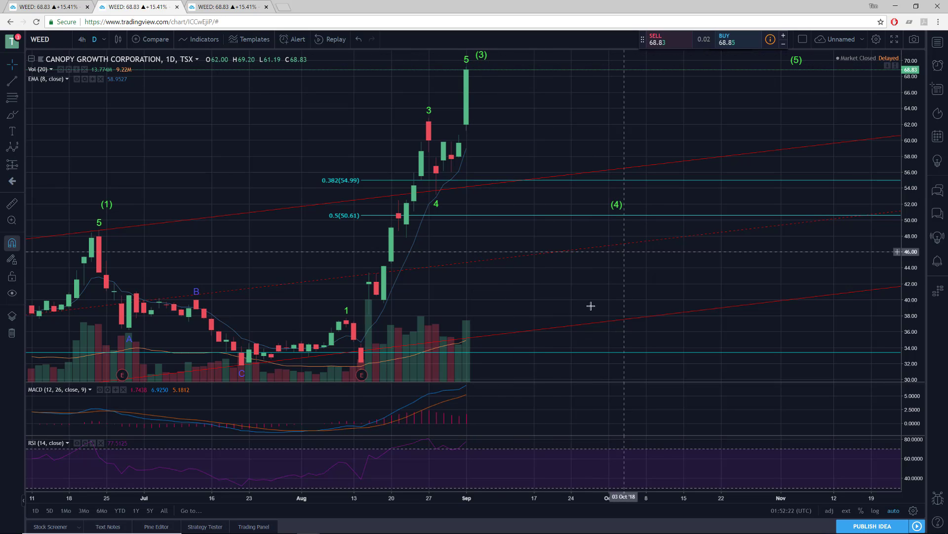
left_click_drag(543, 298, 538, 272)
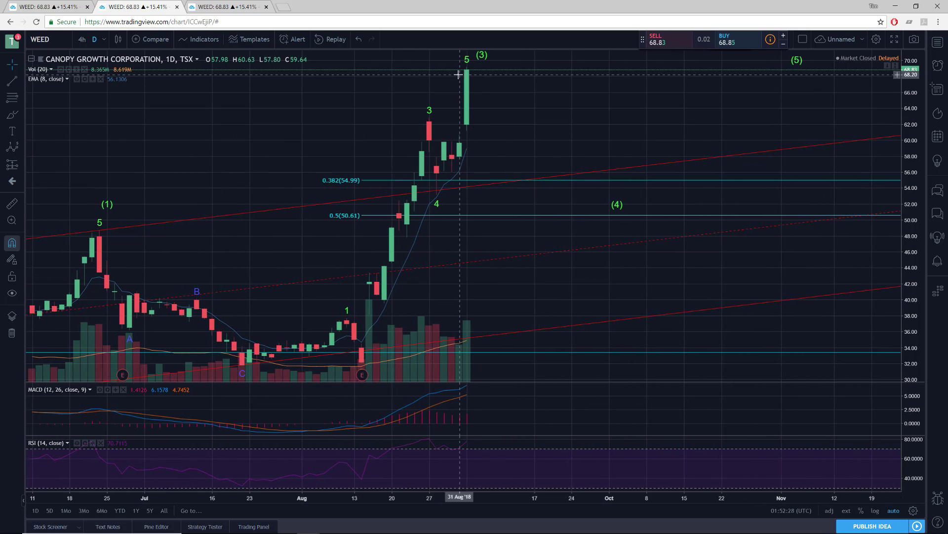